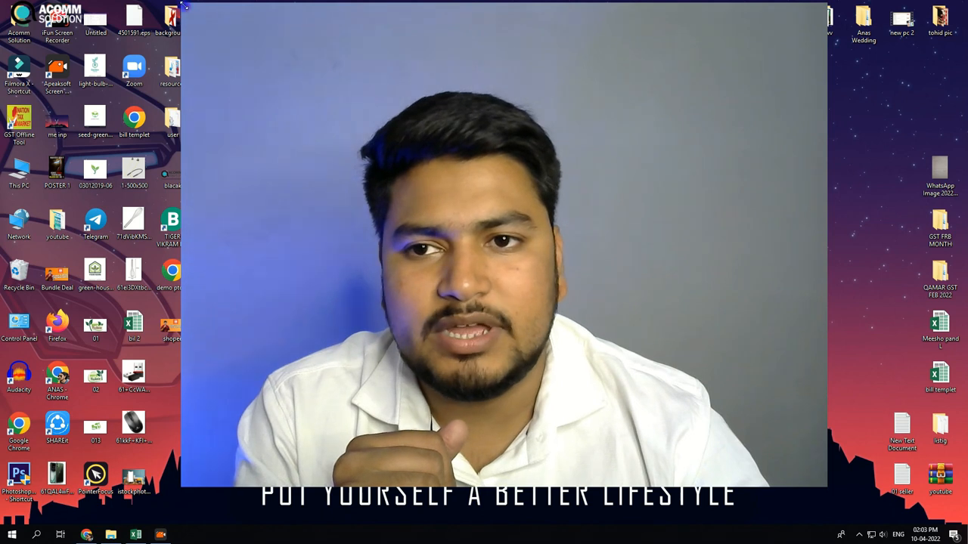
{"action": "left_click_drag", "start_coordinate": [187, 7], "coordinate": [615, 331]}
{"action": "left_click_drag", "start_coordinate": [673, 372], "coordinate": [813, 413]}
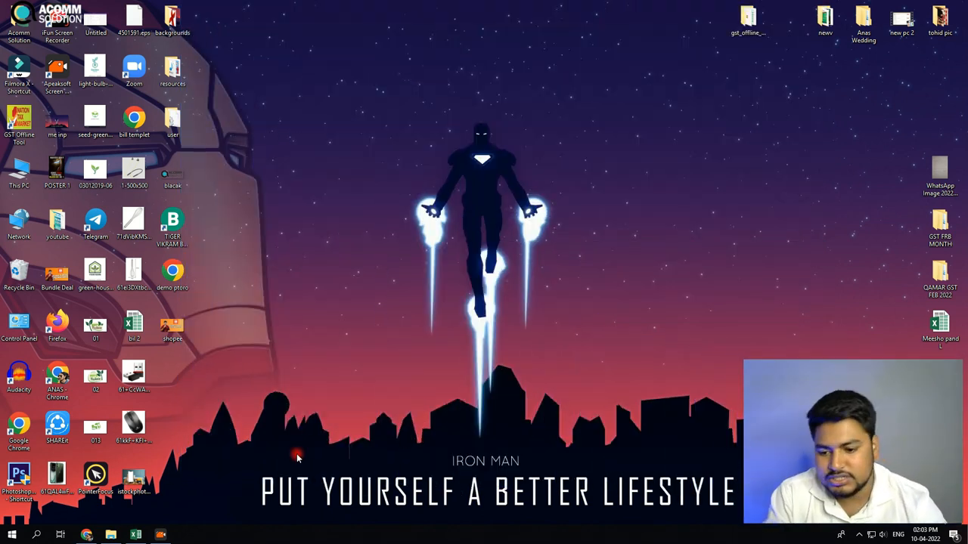
Switch to the open gst_BORQHI_2022-03-16 spreadsheet
{"action": "left_click", "coordinate": [139, 536]}
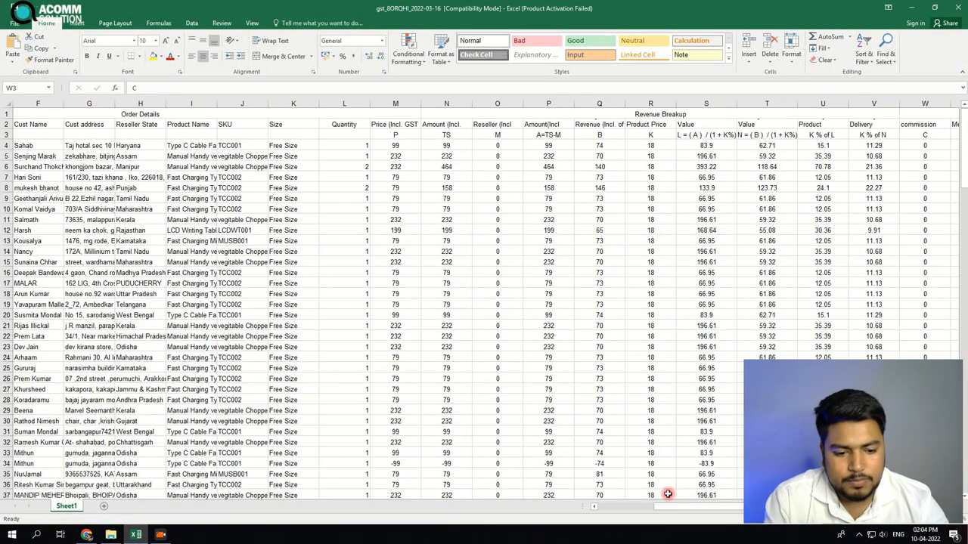
{"action": "left_click_drag", "start_coordinate": [849, 442], "coordinate": [103, 460]}
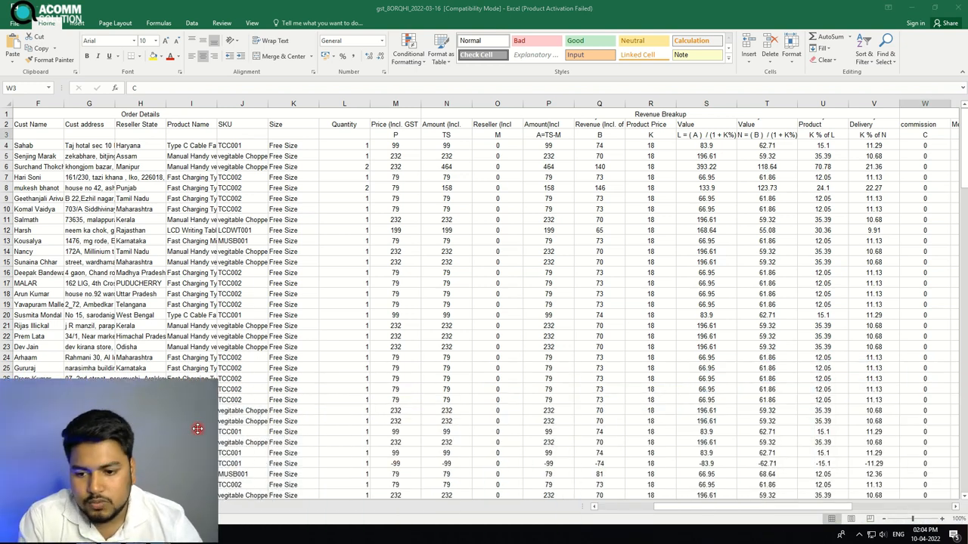
{"action": "left_click_drag", "start_coordinate": [217, 380], "coordinate": [159, 423]}
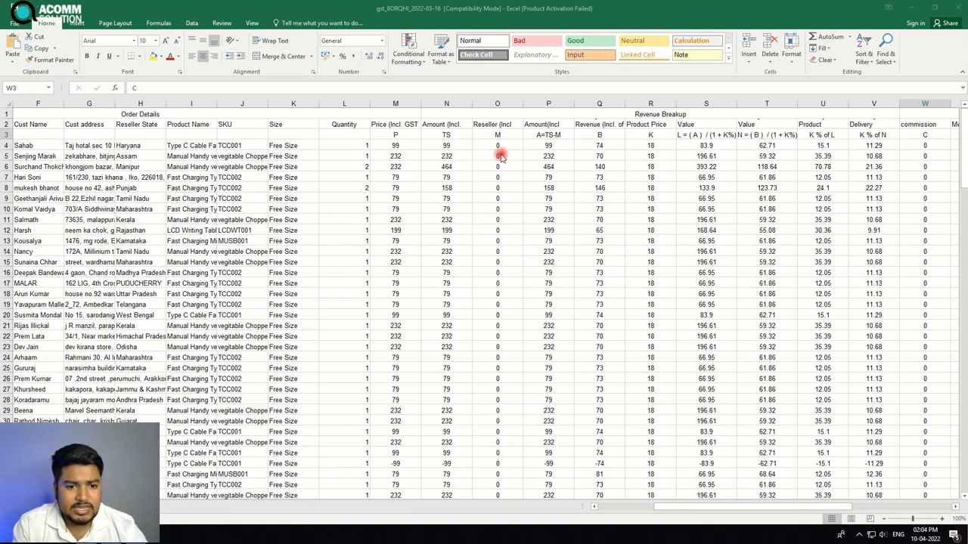
{"action": "left_click", "coordinate": [767, 509]}
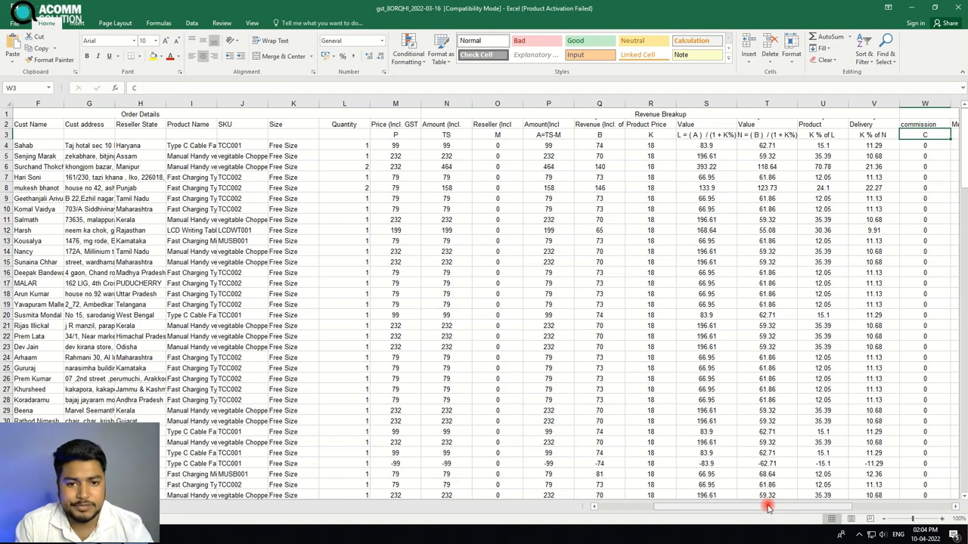
{"action": "left_click_drag", "start_coordinate": [103, 512], "coordinate": [105, 464]}
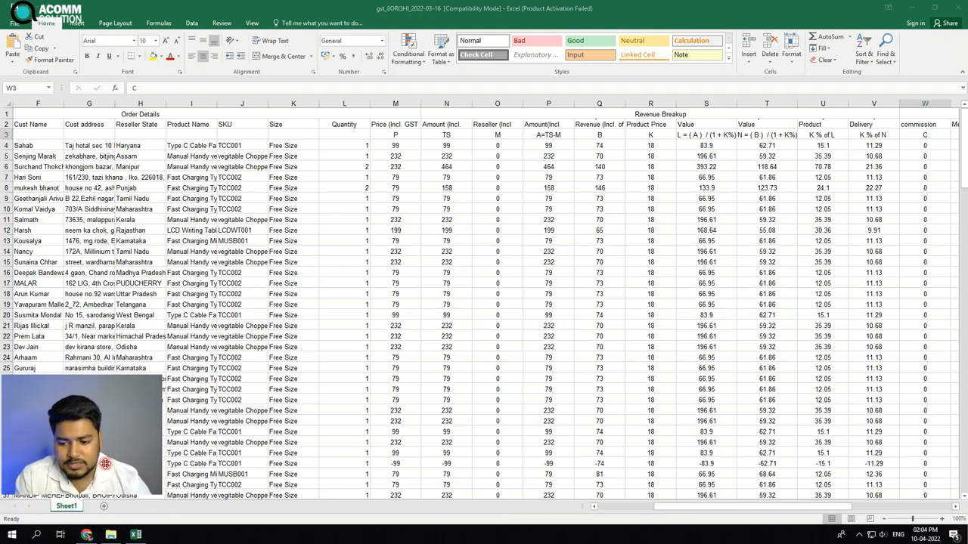
Add a new blank worksheet to the workbook
{"action": "left_click", "coordinate": [104, 510]}
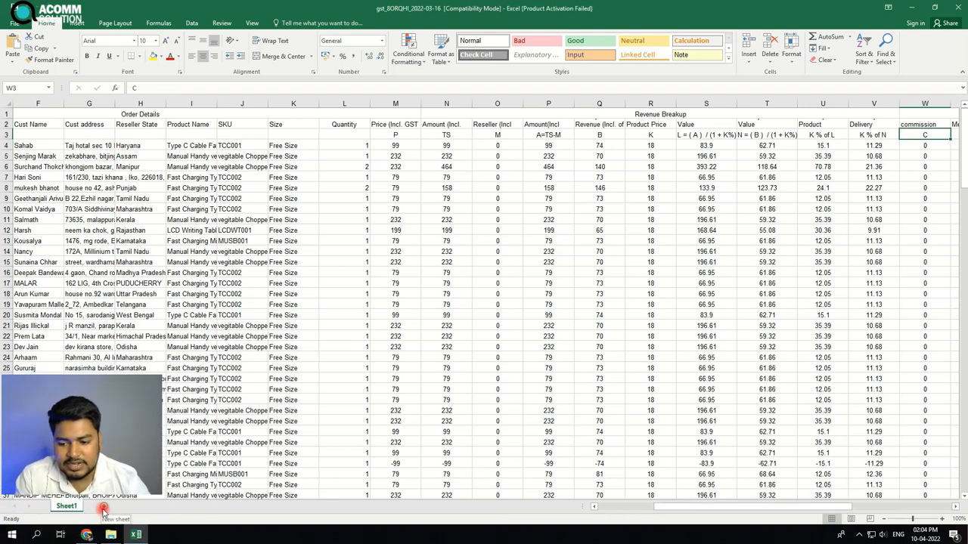
{"action": "left_click", "coordinate": [103, 509]}
{"action": "mouse_move", "coordinate": [100, 459]}
{"action": "left_mouse_down"}
{"action": "mouse_move", "coordinate": [100, 496]}
{"action": "mouse_move", "coordinate": [112, 488]}
{"action": "mouse_move", "coordinate": [158, 496]}
{"action": "mouse_move", "coordinate": [89, 496]}
{"action": "mouse_move", "coordinate": [89, 465]}
{"action": "left_mouse_up"}
Return to Sheet1 and browse the order data
{"action": "left_click", "coordinate": [73, 510]}
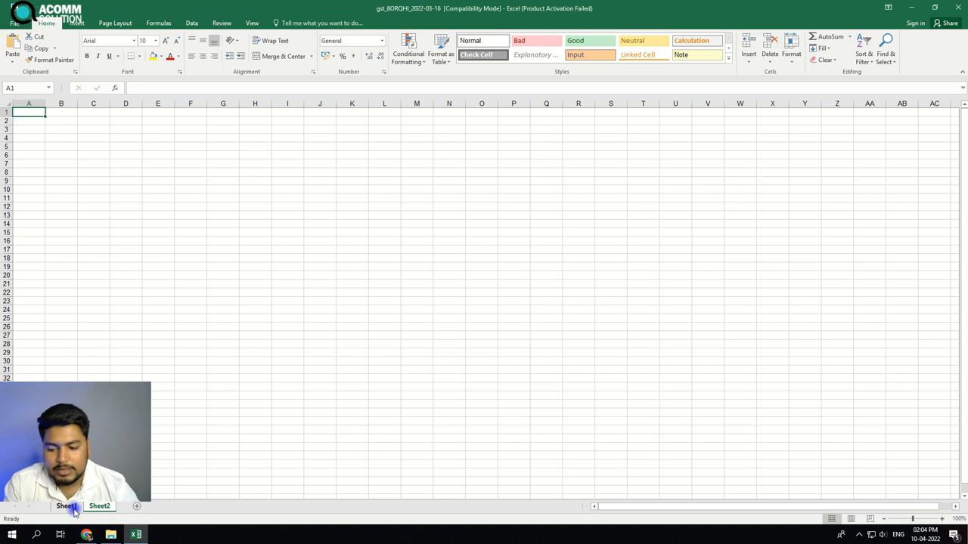
{"action": "left_click", "coordinate": [74, 507]}
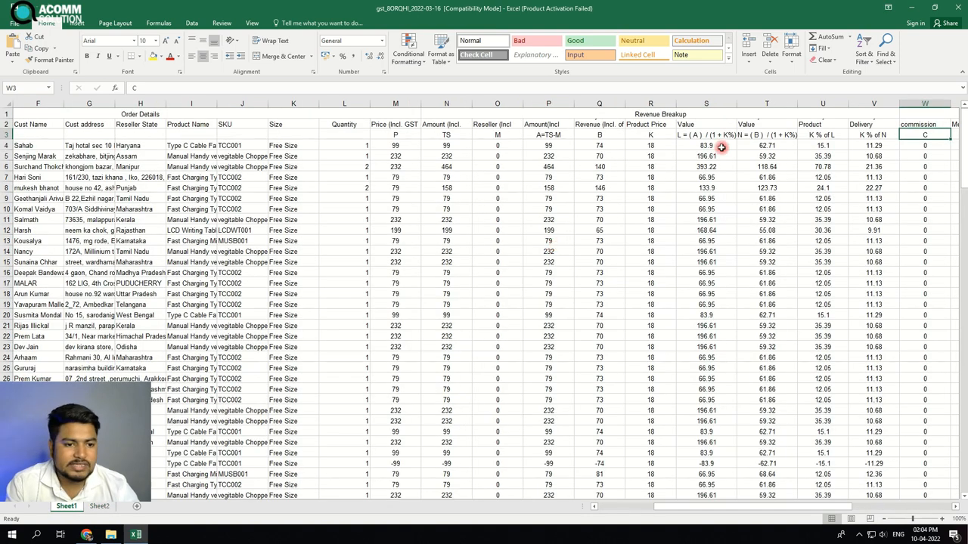
{"action": "scroll", "coordinate": [668, 200], "scroll_direction": "down", "scroll_amount": 2}
{"action": "scroll", "coordinate": [346, 408], "scroll_direction": "up", "scroll_amount": 2}
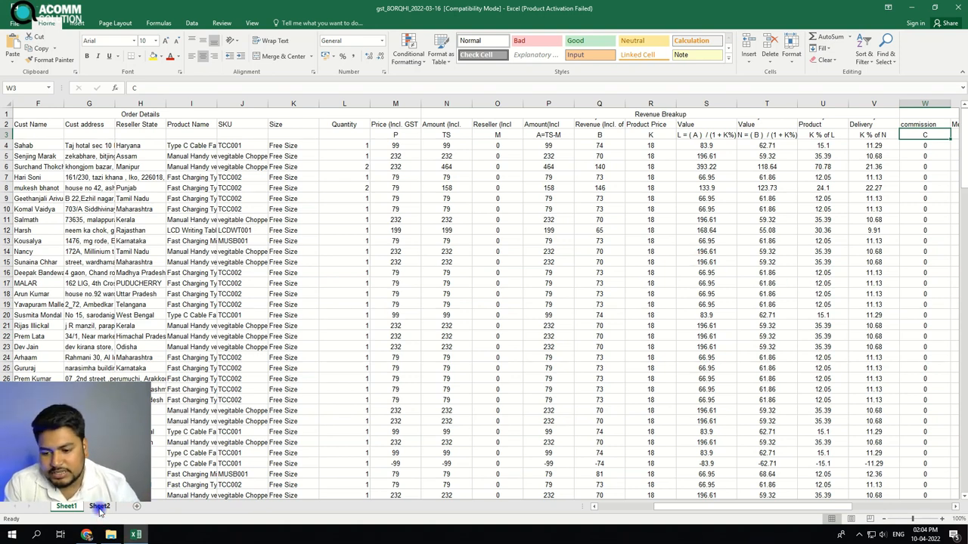
On Sheet2, set the font size of the whole sheet to 22
{"action": "key", "text": "ctrl+Page_Down"}
{"action": "left_click", "coordinate": [477, 258]}
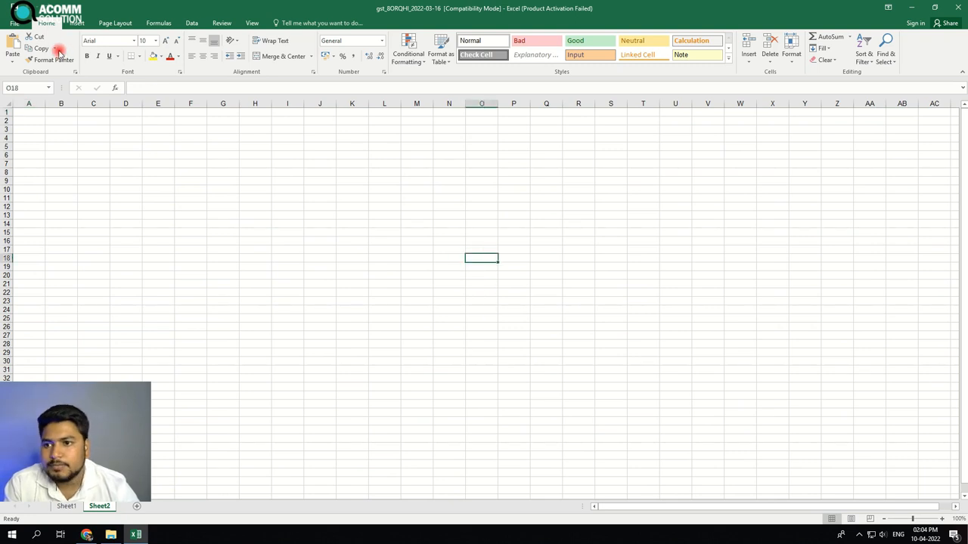
{"action": "left_click", "coordinate": [154, 40]}
{"action": "left_click", "coordinate": [145, 156]}
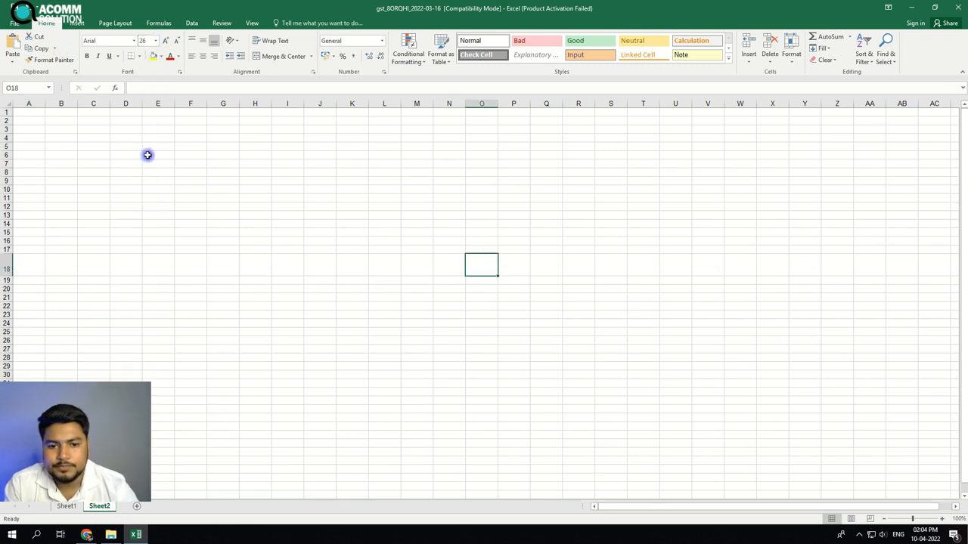
{"action": "key", "text": "ctrl+a"}
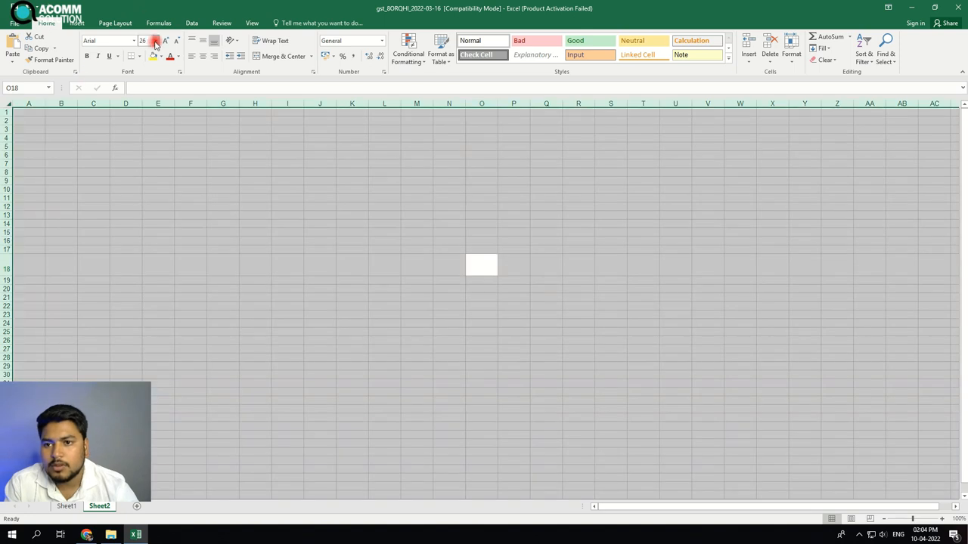
{"action": "left_click", "coordinate": [154, 40]}
{"action": "left_click", "coordinate": [145, 138]}
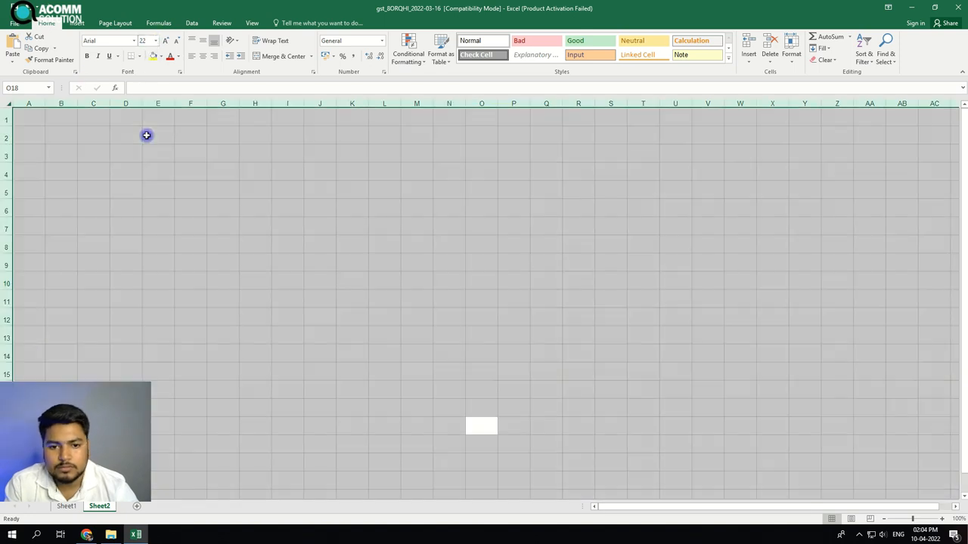
Enter 400, 500, 600 and 400 in column N starting at N4
{"action": "left_click", "coordinate": [459, 164]}
{"action": "type", "text": "400"}
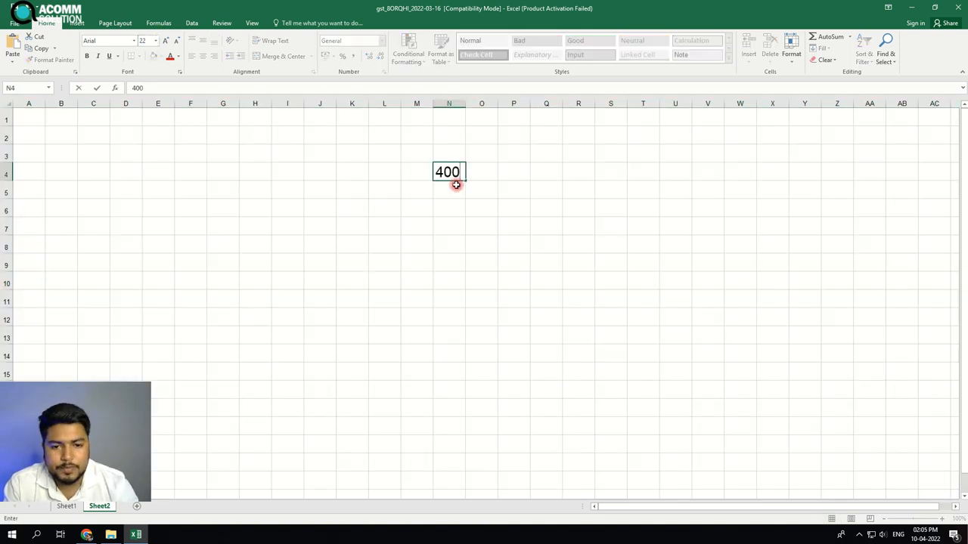
{"action": "key", "text": "Return"}
{"action": "type", "text": "500"}
{"action": "key", "text": "Return"}
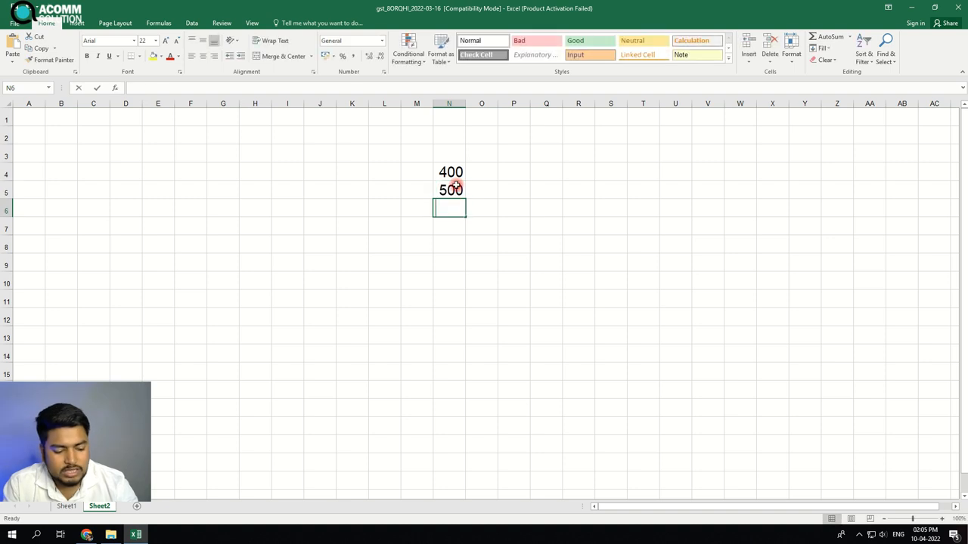
{"action": "type", "text": "600"}
{"action": "key", "text": "Return"}
{"action": "type", "text": "400"}
{"action": "key", "text": "Return"}
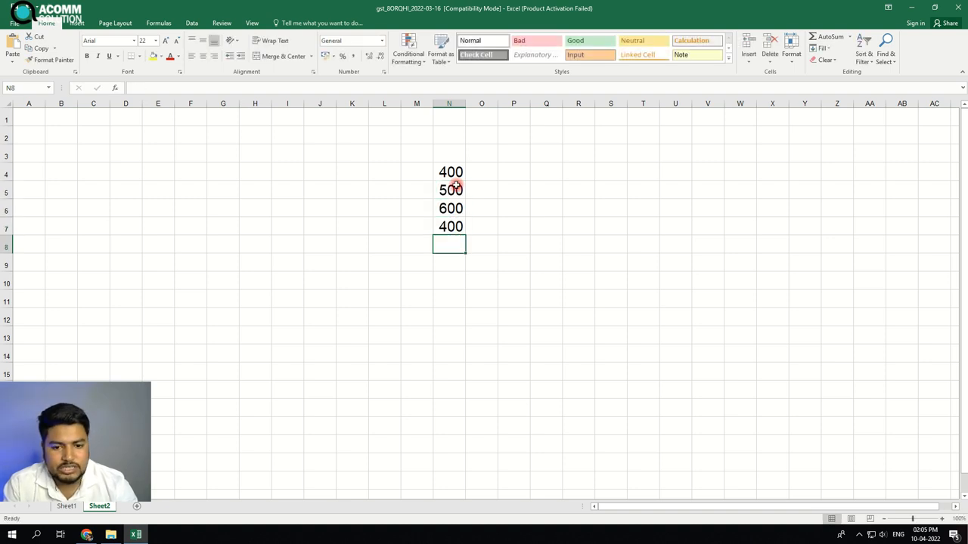
Enter 650 in cell N8 below the list
{"action": "type", "text": "6500"}
{"action": "key", "text": "Return"}
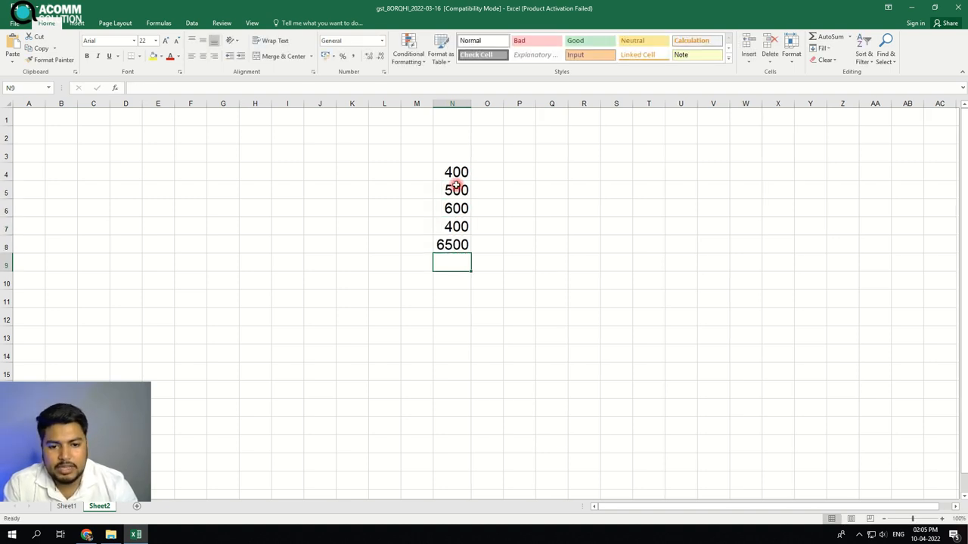
{"action": "key", "text": "Up"}
{"action": "type", "text": "650"}
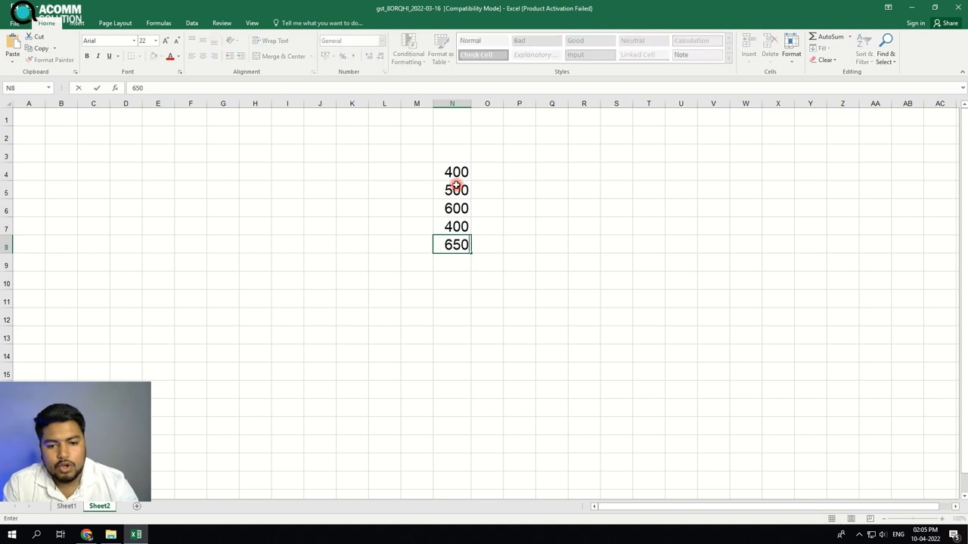
{"action": "key", "text": "Return"}
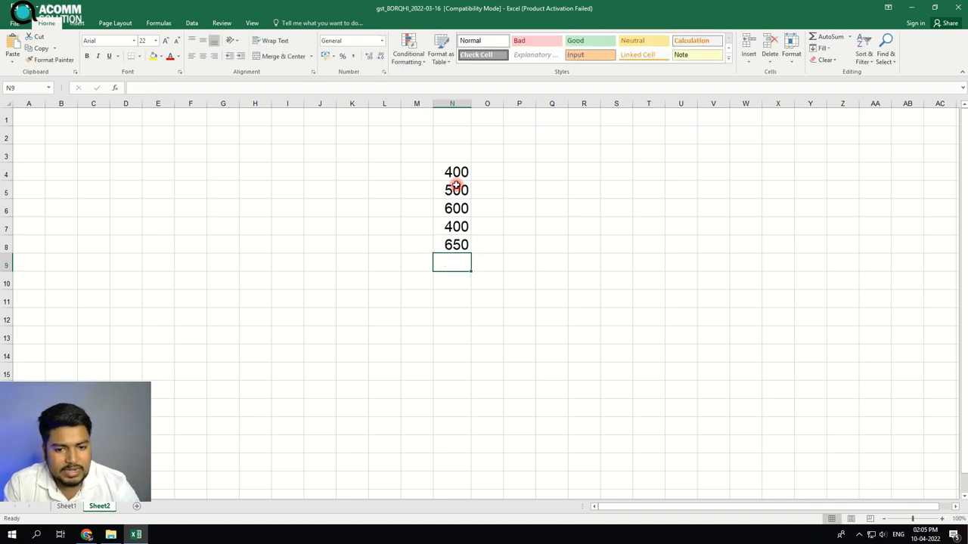
Enter -400, -500 and -400 in cells N9 through N11
{"action": "type", "text": "-400"}
{"action": "key", "text": "Return"}
{"action": "type", "text": "-5"}
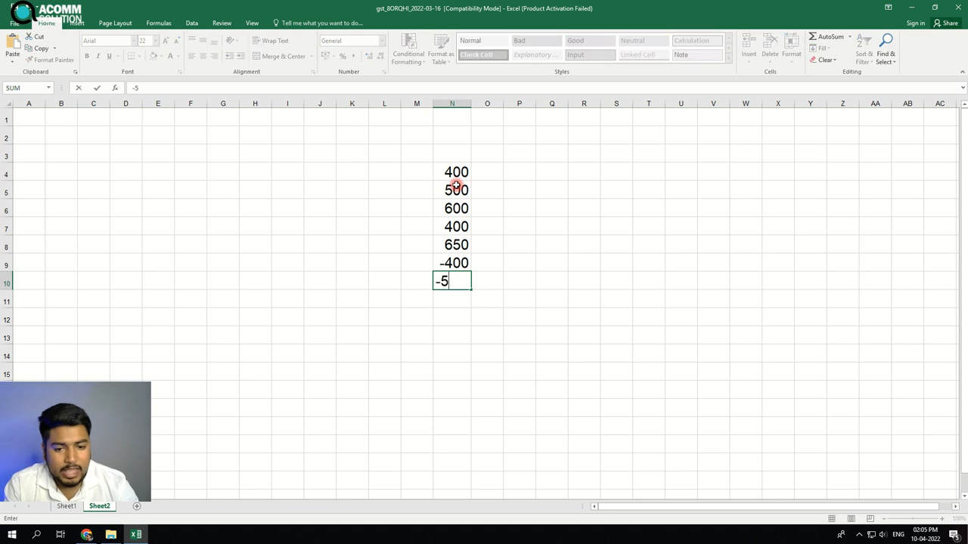
{"action": "type", "text": "00"}
{"action": "key", "text": "Return"}
{"action": "type", "text": "-"}
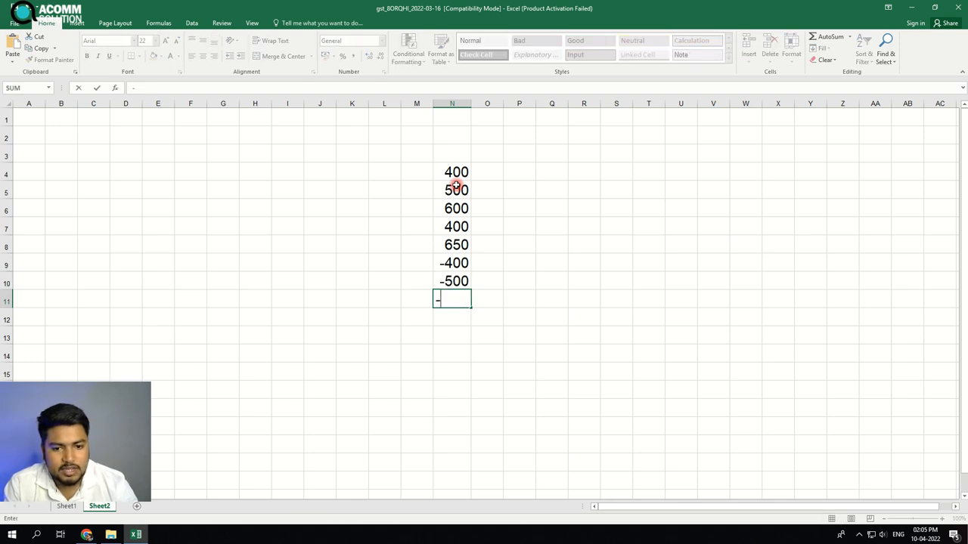
{"action": "type", "text": "400"}
{"action": "key", "text": "Return"}
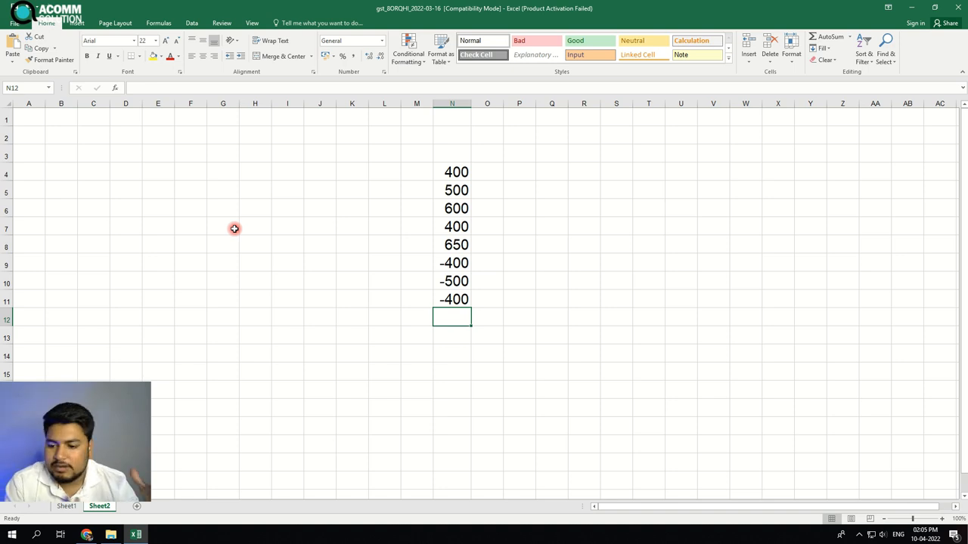
Clear the negative values in N9:N11, then undo the clearing
{"action": "left_click_drag", "start_coordinate": [447, 264], "coordinate": [456, 301]}
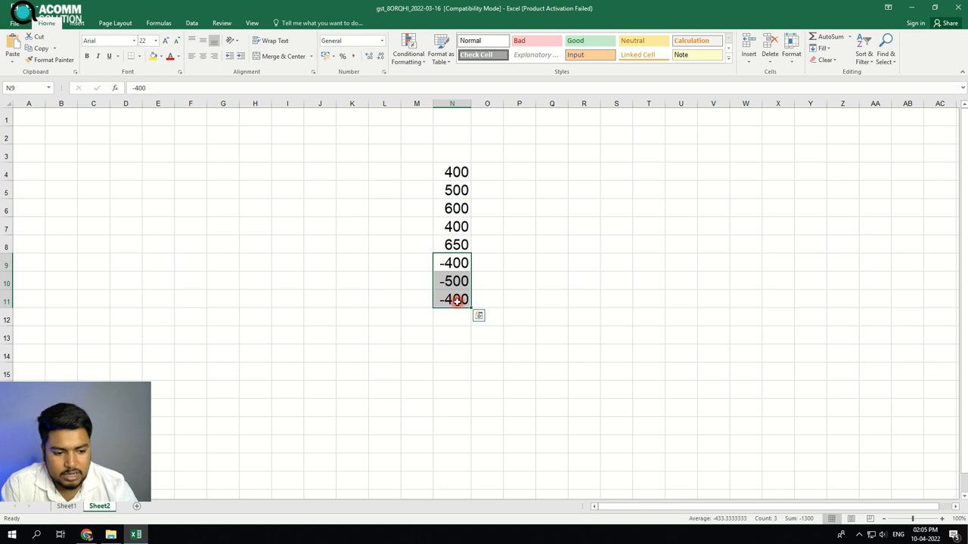
{"action": "key", "text": "Delete"}
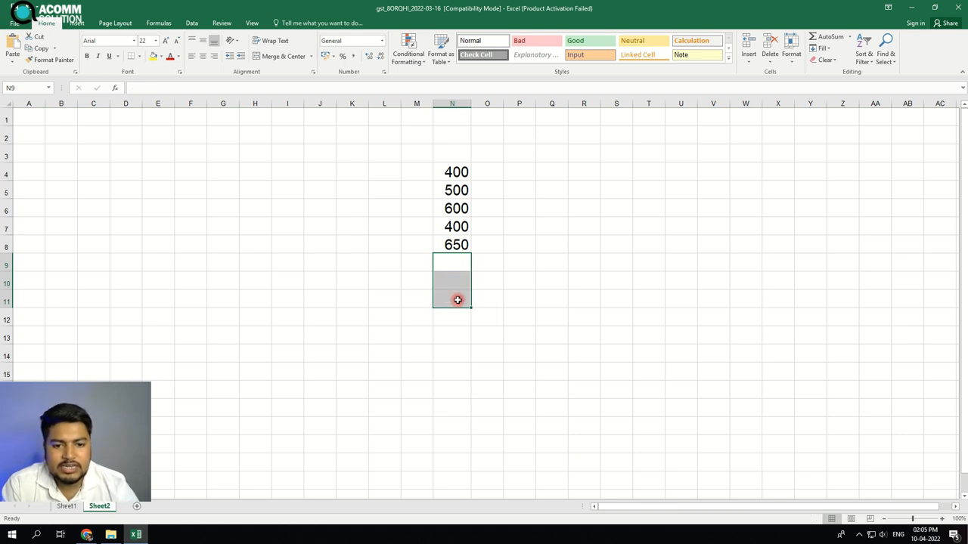
{"action": "left_click_drag", "start_coordinate": [463, 165], "coordinate": [456, 245]}
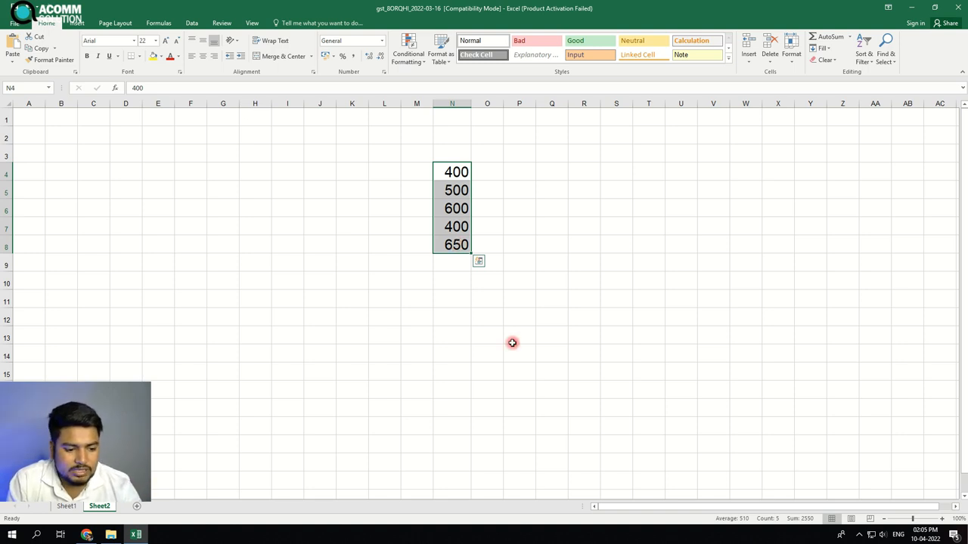
{"action": "key", "text": "ctrl+z"}
Switch to Sheet1 and scroll through the order rows
{"action": "left_click", "coordinate": [607, 390]}
{"action": "left_click", "coordinate": [116, 533]}
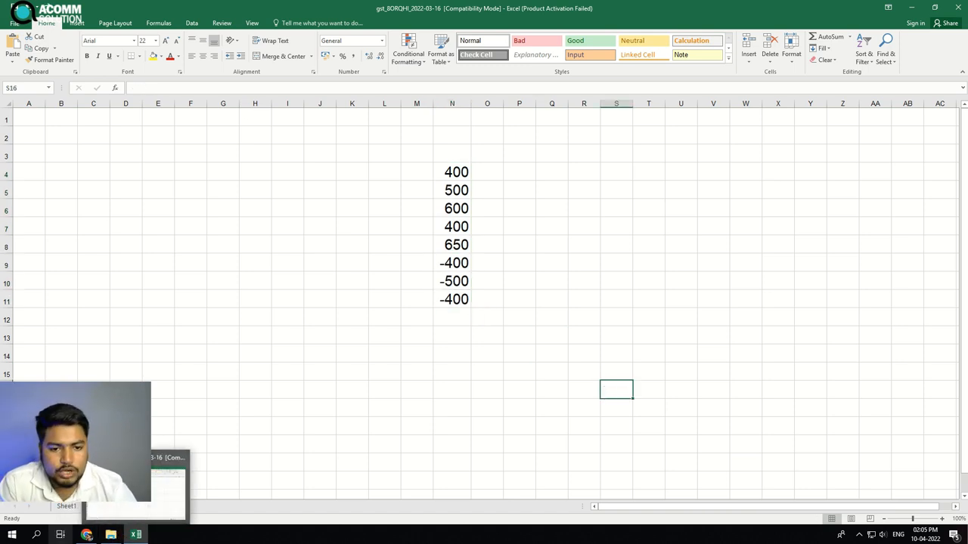
{"action": "left_click", "coordinate": [66, 506]}
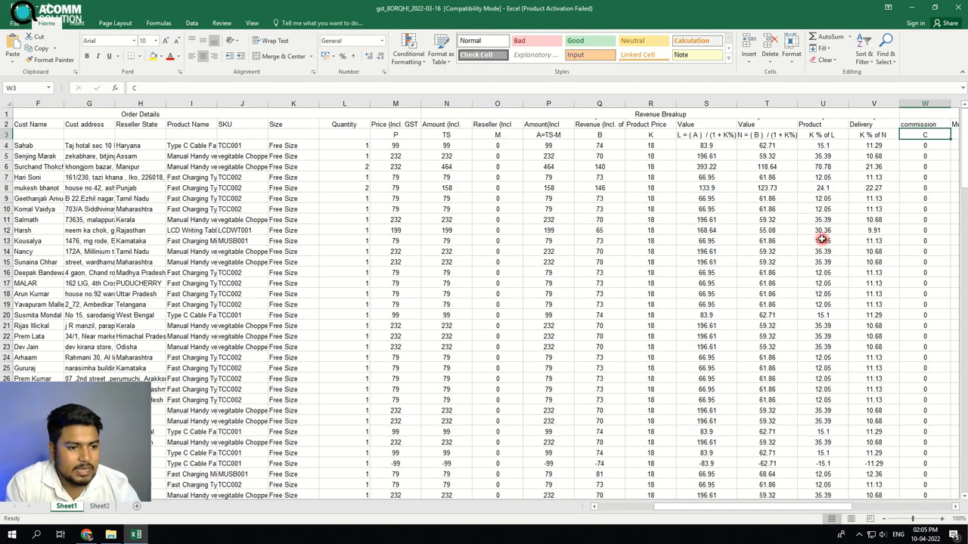
{"action": "left_click_drag", "start_coordinate": [777, 508], "coordinate": [678, 508]}
{"action": "scroll", "coordinate": [684, 416], "scroll_direction": "down", "scroll_amount": 20}
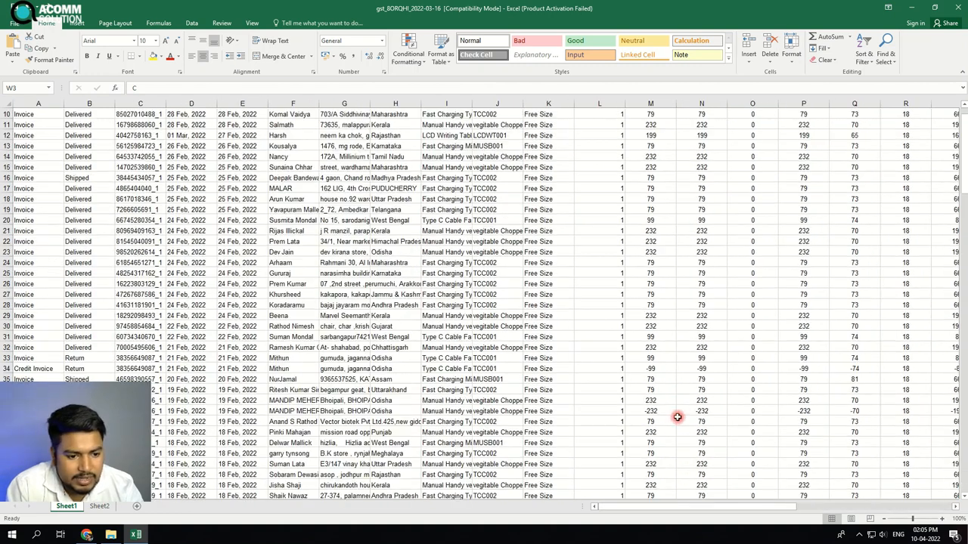
{"action": "scroll", "coordinate": [692, 415], "scroll_direction": "up", "scroll_amount": 2}
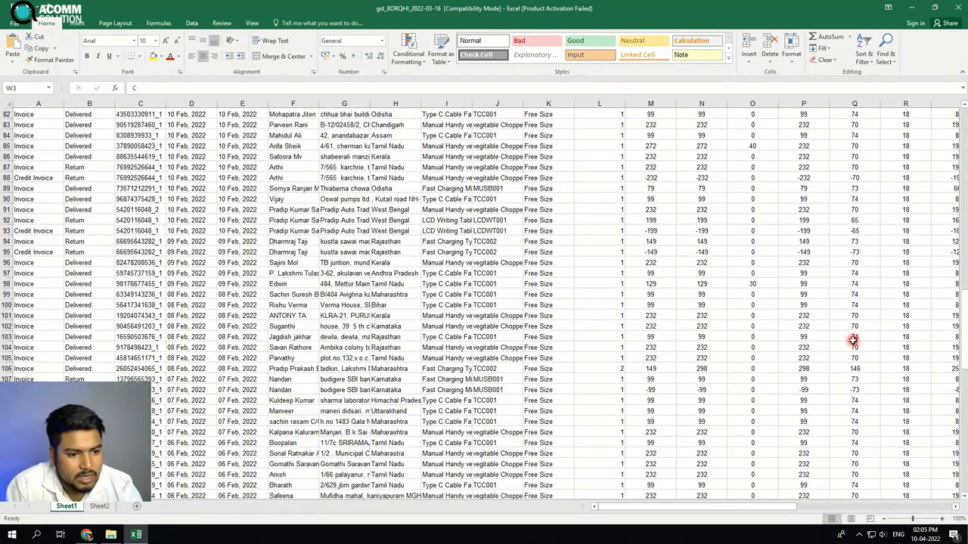
Select the Return and Credit Invoice rows 94 and 95 on Sheet1, then switch back to Sheet2
{"action": "left_click_drag", "start_coordinate": [807, 243], "coordinate": [806, 252]}
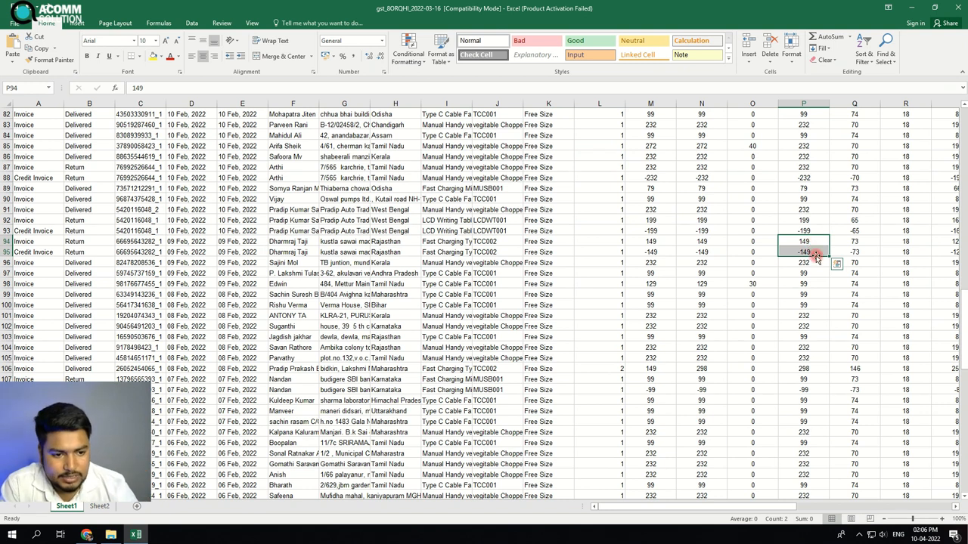
{"action": "left_click_drag", "start_coordinate": [702, 242], "coordinate": [33, 251]}
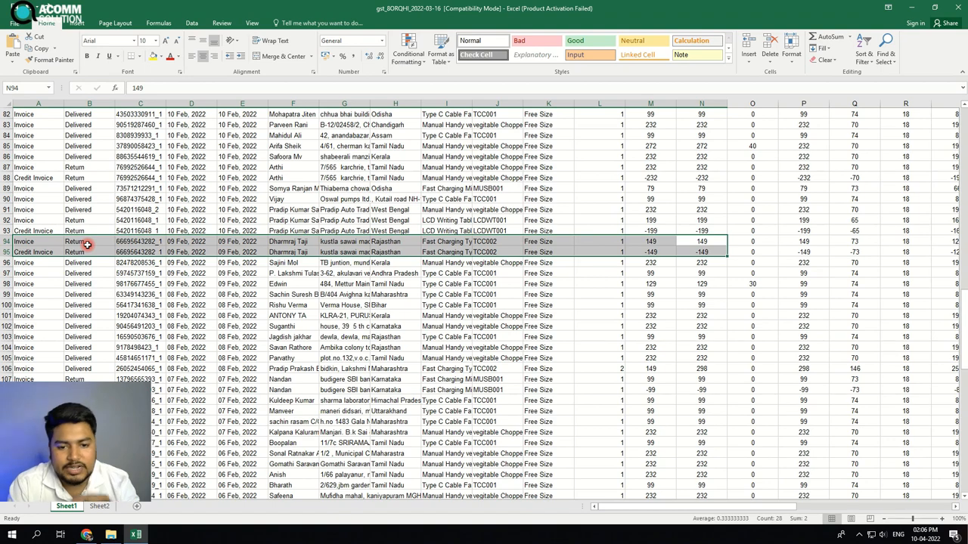
{"action": "left_click", "coordinate": [134, 534]}
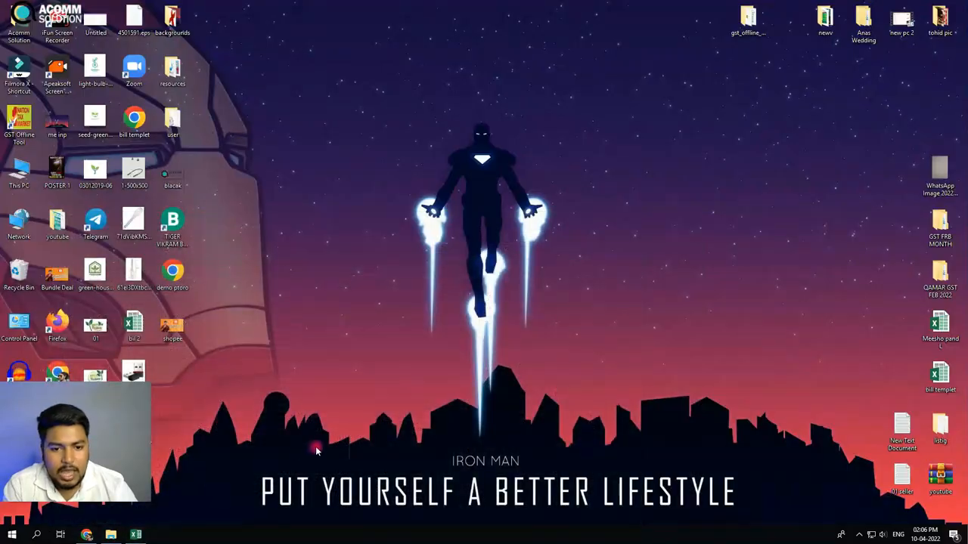
{"action": "left_click", "coordinate": [134, 534]}
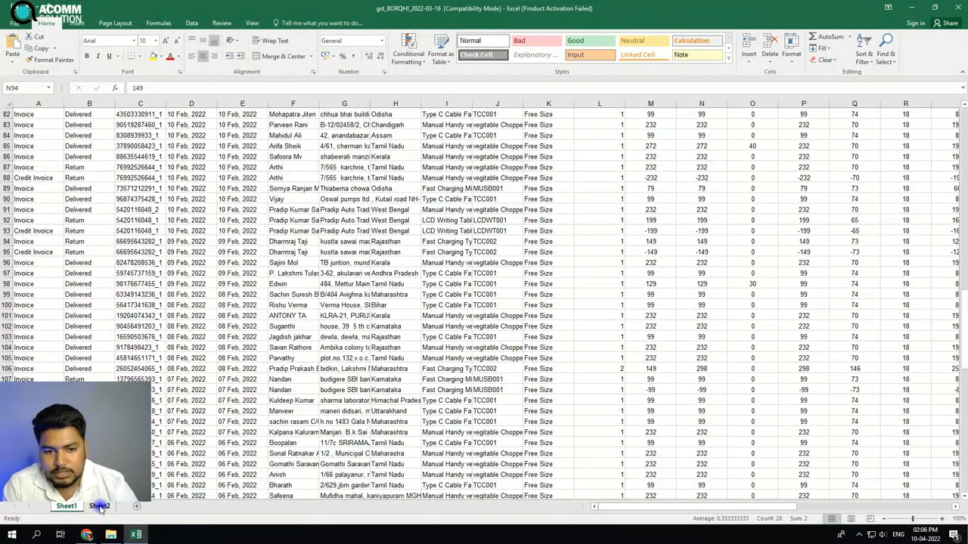
{"action": "left_click", "coordinate": [99, 506]}
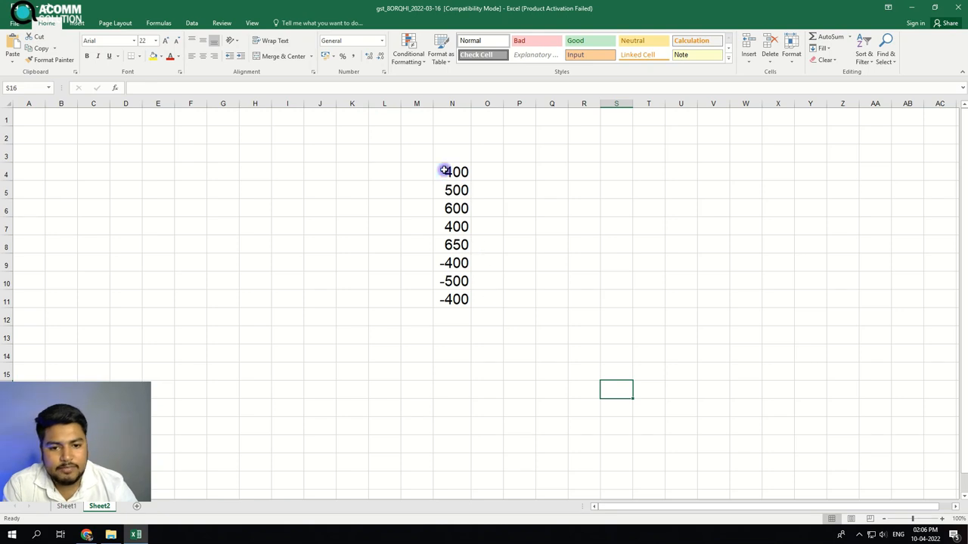
Select the positive amounts in N4:N8 and enter their total, 2550, in cell Q7
{"action": "left_click_drag", "start_coordinate": [444, 171], "coordinate": [450, 243]}
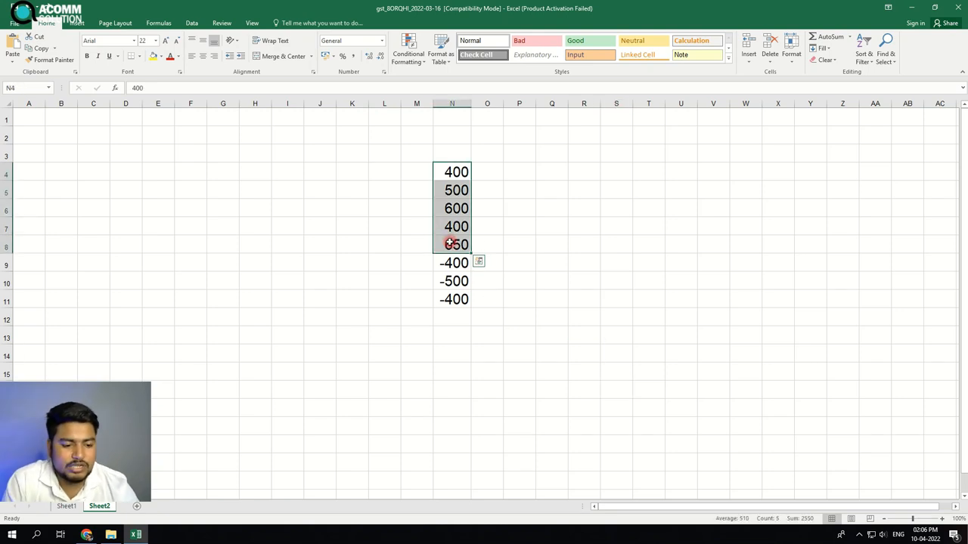
{"action": "left_click", "coordinate": [557, 232]}
{"action": "type", "text": "2"}
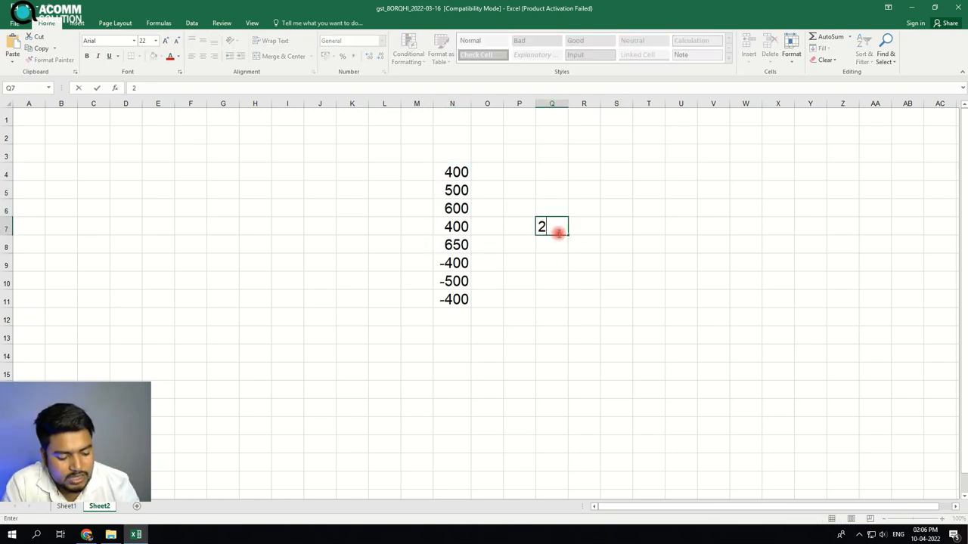
{"action": "type", "text": "550"}
{"action": "left_click", "coordinate": [608, 249]}
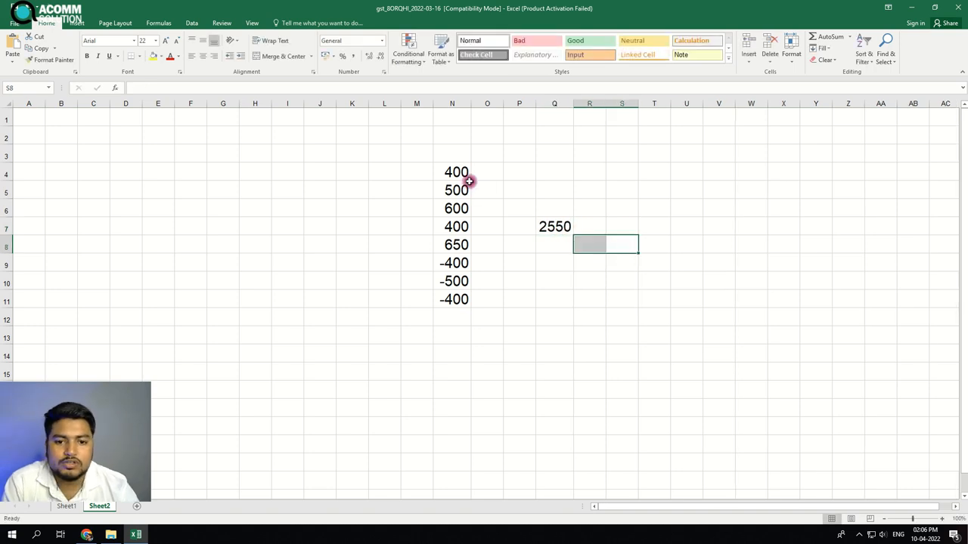
Select all amounts in column N including the negatives and enter their net total, 1250, in cell Q9
{"action": "left_click_drag", "start_coordinate": [463, 316], "coordinate": [440, 171]}
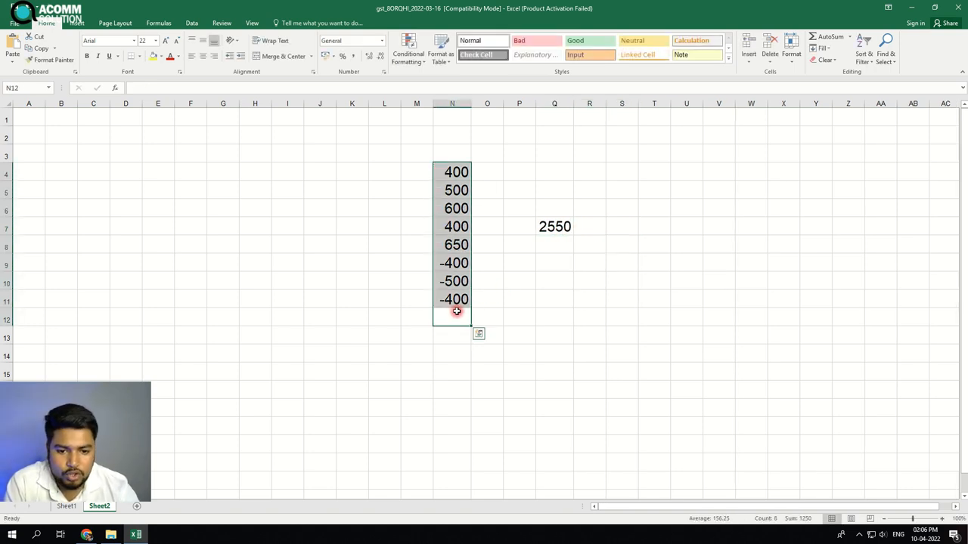
{"action": "left_click", "coordinate": [552, 263]}
{"action": "type", "text": "12"}
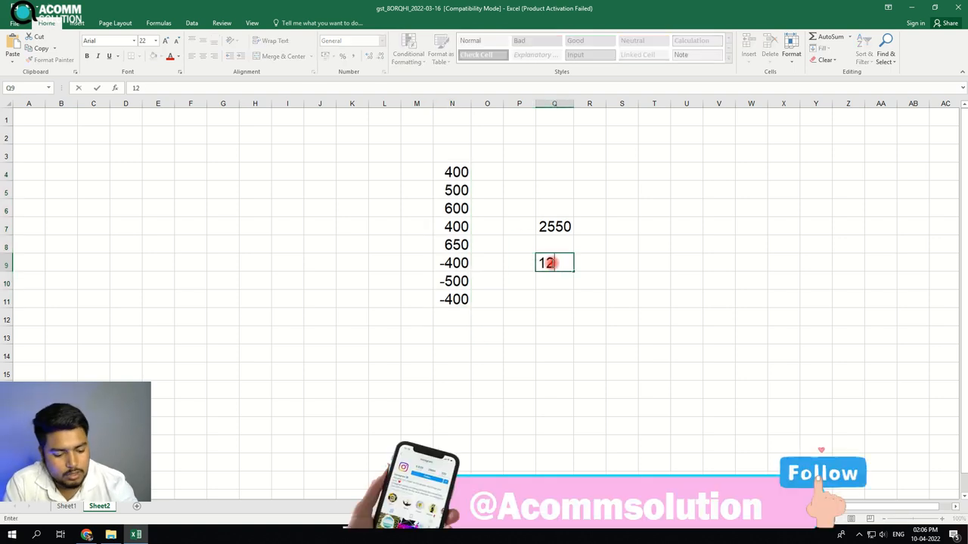
{"action": "type", "text": "50"}
{"action": "left_click", "coordinate": [561, 369]}
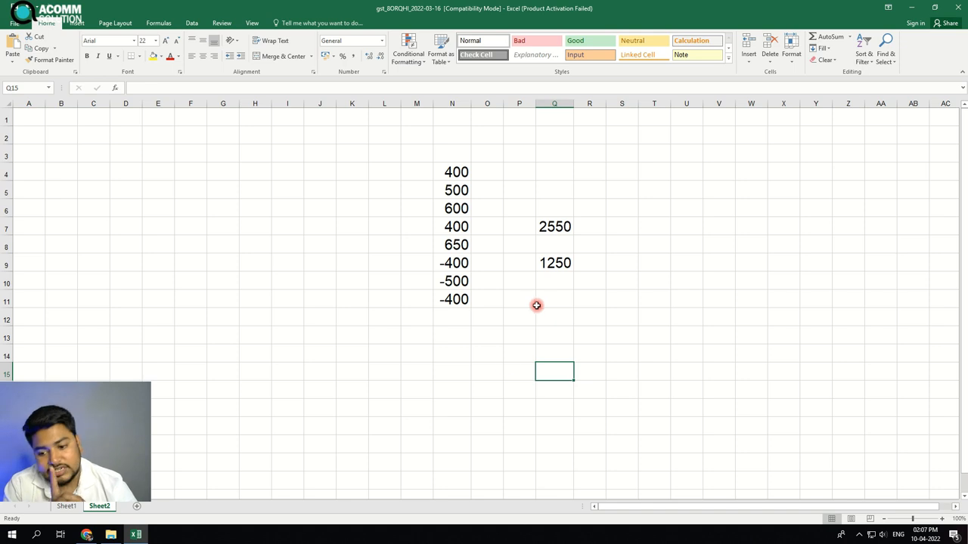
Enter the labels gstr1, gst3b and tds claim in cells M16, N16 and O16
{"action": "left_click", "coordinate": [418, 389]}
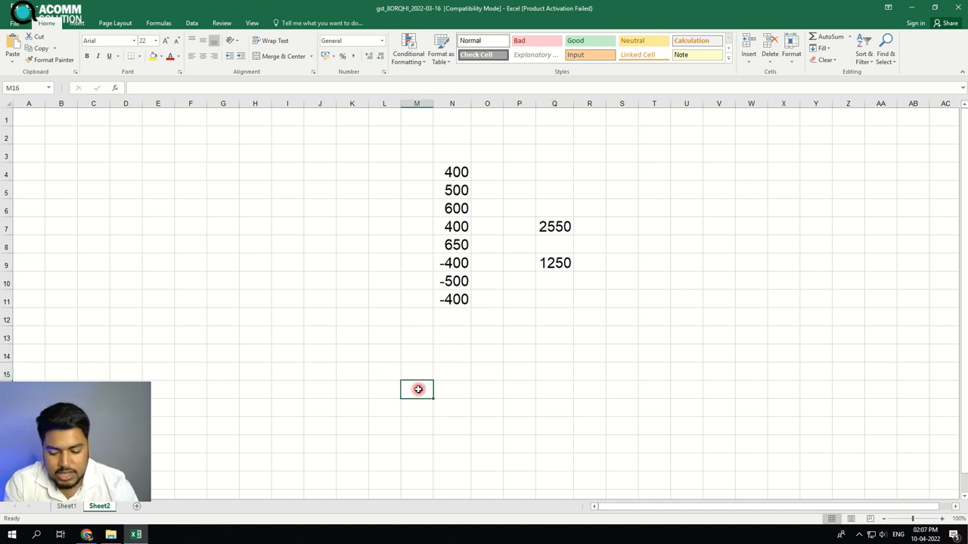
{"action": "type", "text": "gstr1"}
{"action": "key", "text": "Tab"}
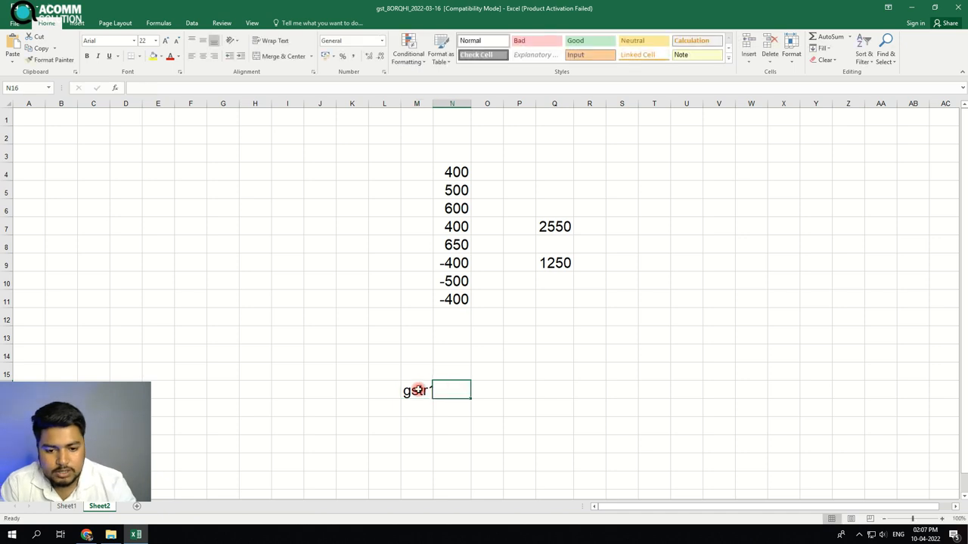
{"action": "type", "text": "gst"}
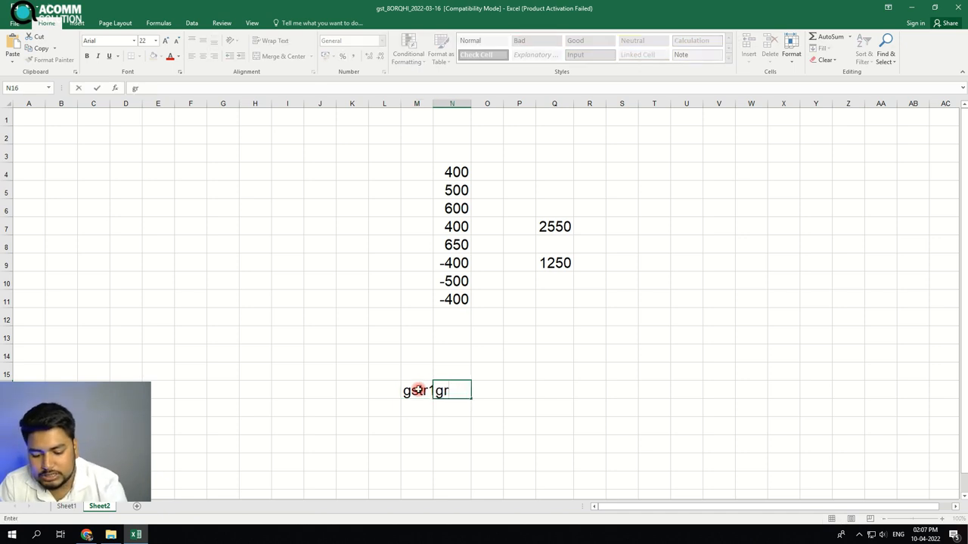
{"action": "type", "text": "34b"}
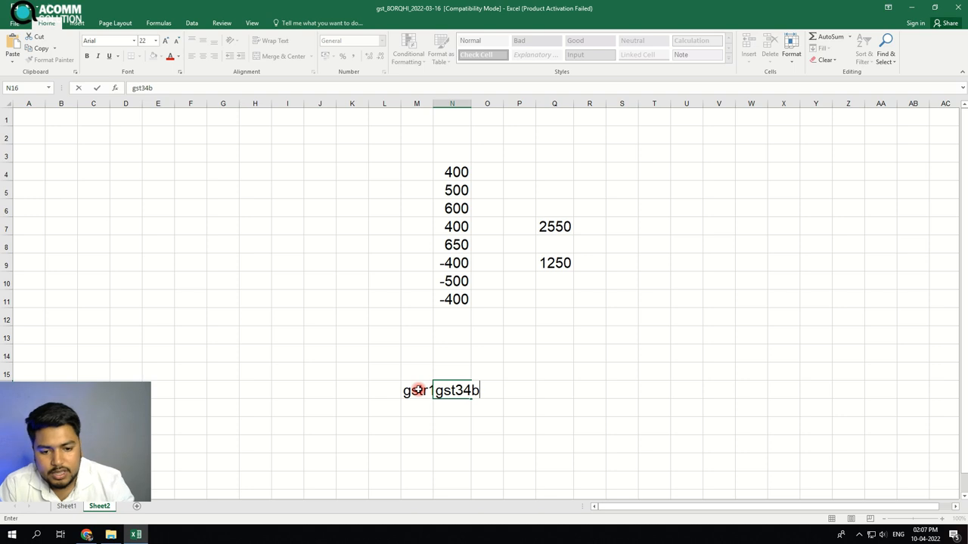
{"action": "key", "text": "BackSpace"}
{"action": "key", "text": "BackSpace"}
{"action": "type", "text": "b"}
{"action": "key", "text": "Tab"}
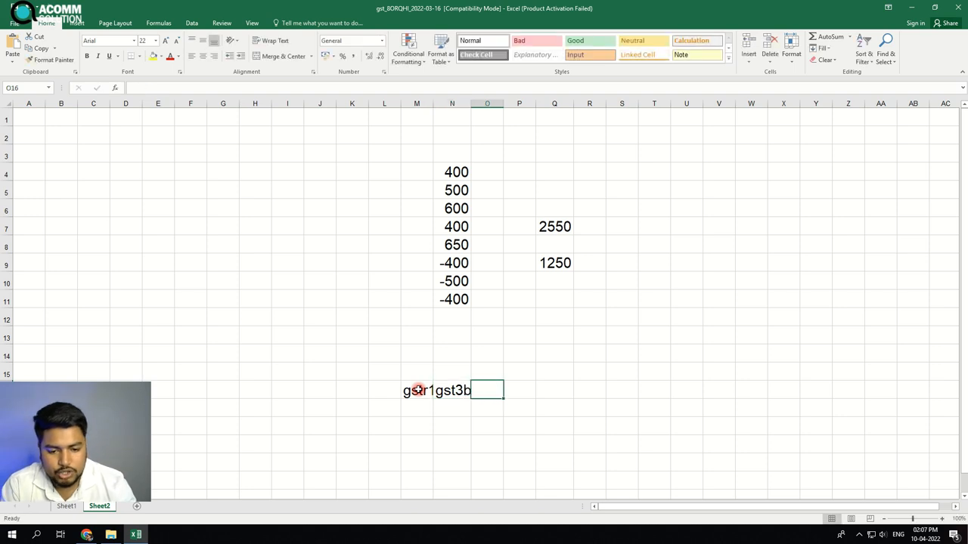
{"action": "type", "text": "tds "}
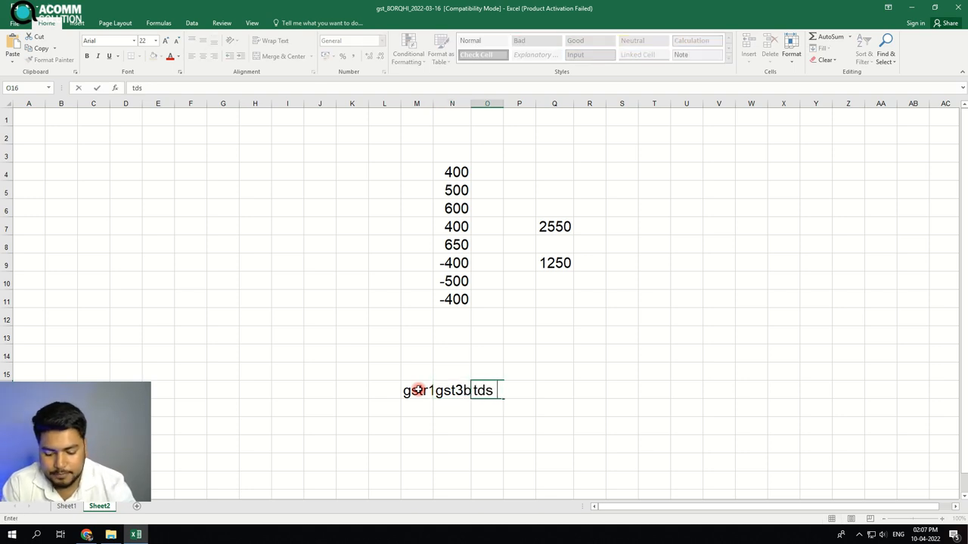
{"action": "type", "text": "claim"}
{"action": "key", "text": "Return"}
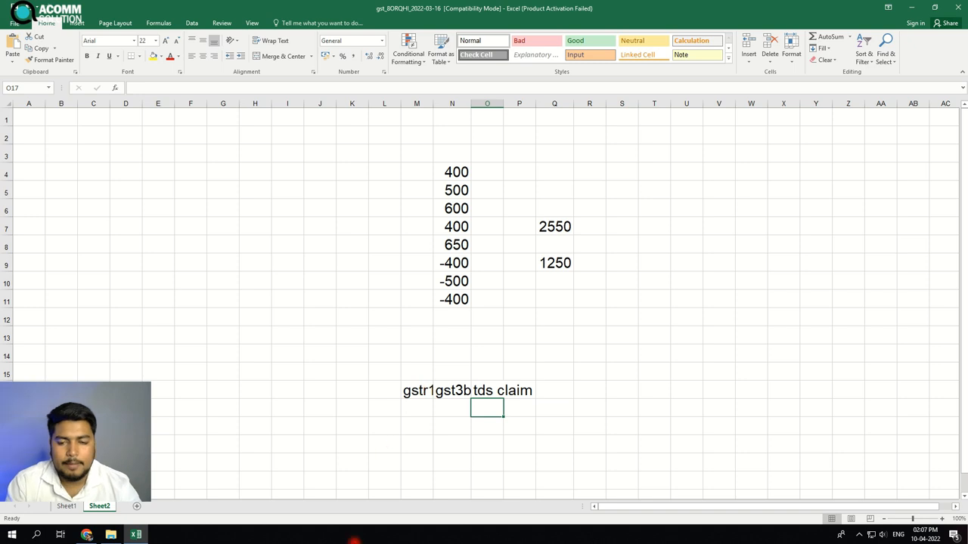
Widen column M so the gstr1 label no longer overlaps its neighbour
{"action": "left_click_drag", "start_coordinate": [431, 104], "coordinate": [500, 103]}
{"action": "left_click", "coordinate": [751, 320]}
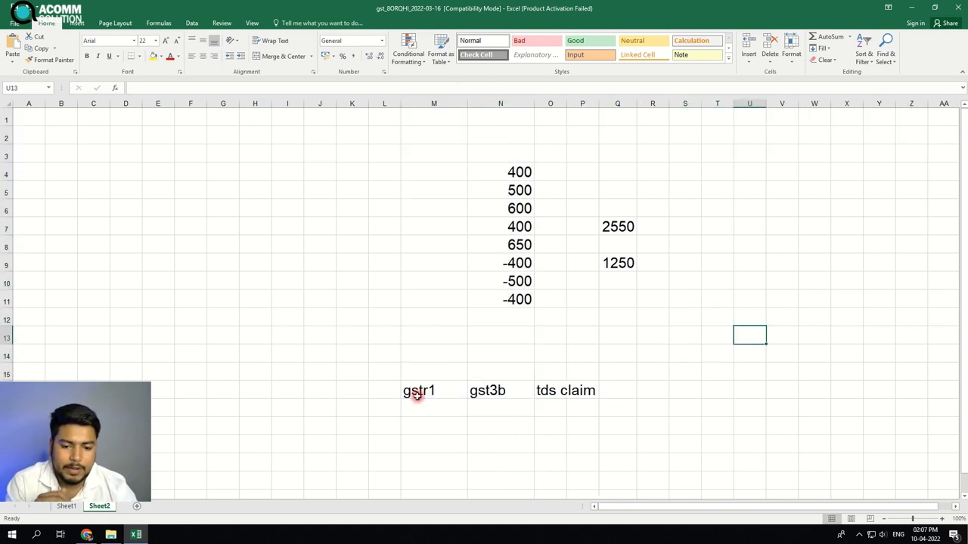
Enter 12000 in Q16 and 1000 in R16 beside the tds claim label
{"action": "left_click_drag", "start_coordinate": [410, 391], "coordinate": [584, 388]}
{"action": "left_click", "coordinate": [620, 394]}
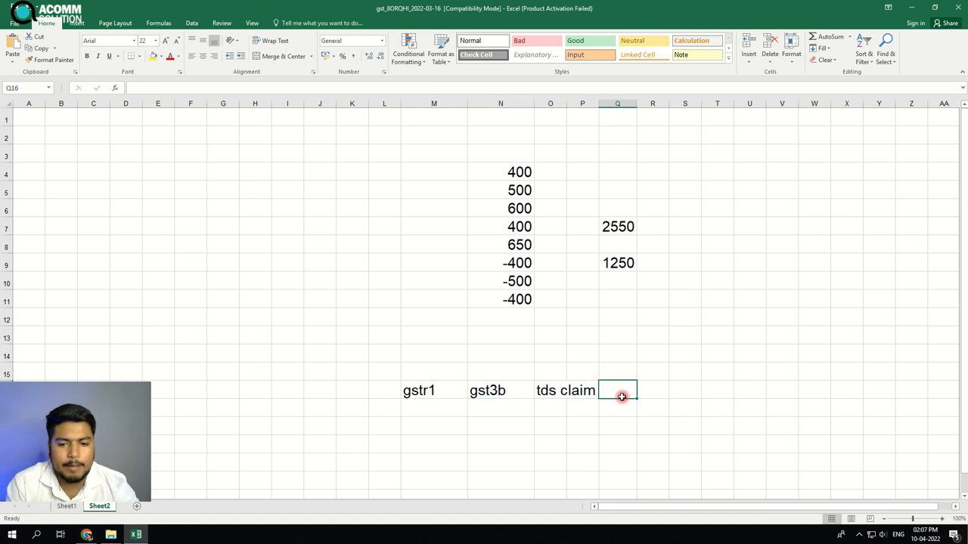
{"action": "type", "text": "12000"}
{"action": "key", "text": "Tab"}
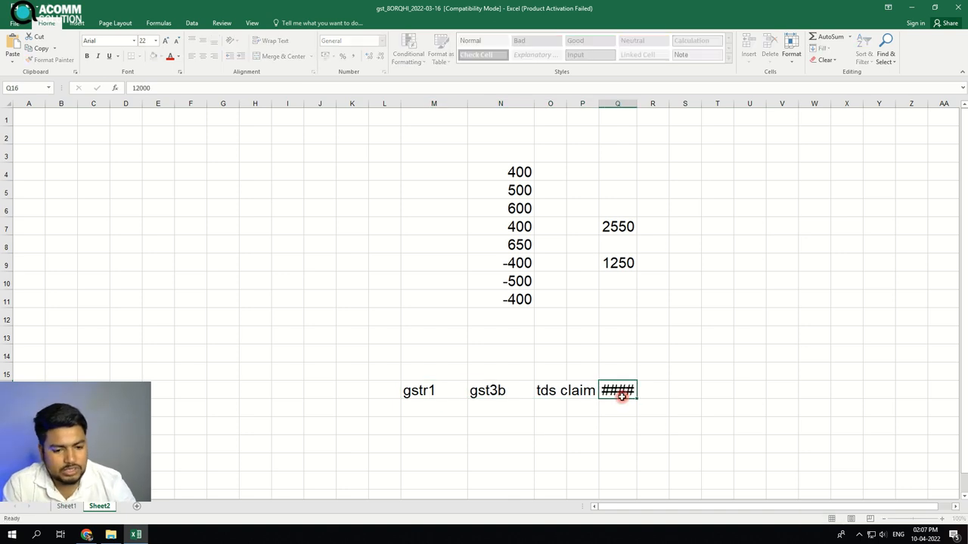
{"action": "type", "text": "1000"}
{"action": "key", "text": "Return"}
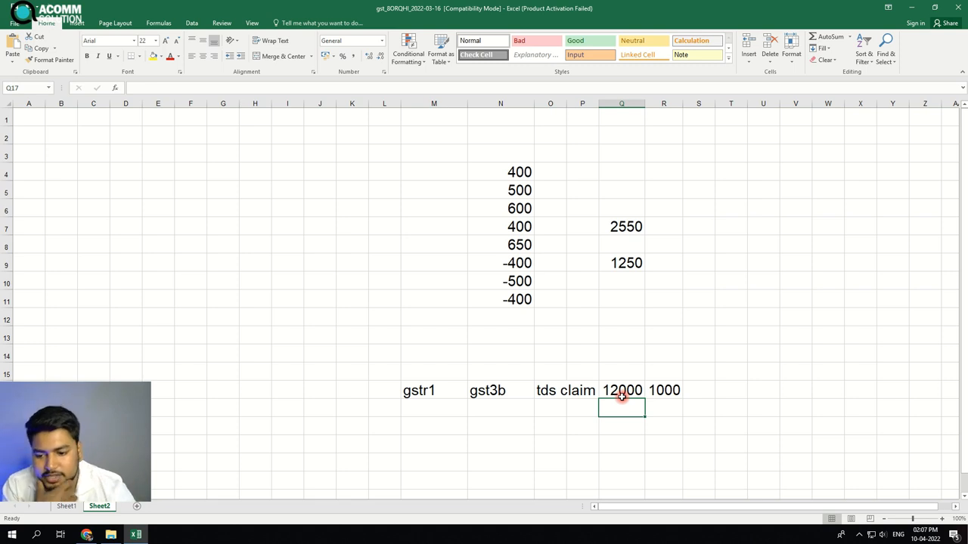
On Sheet1, autofit the heading row's height and select the Product Taxable Value cells from S4 downward
{"action": "left_click", "coordinate": [68, 507]}
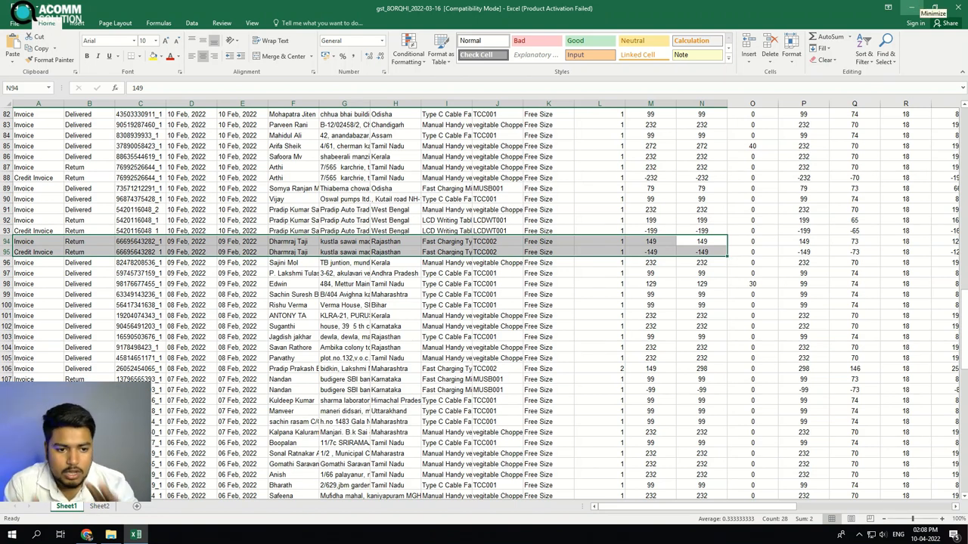
{"action": "scroll", "coordinate": [668, 163], "scroll_direction": "up", "scroll_amount": 20}
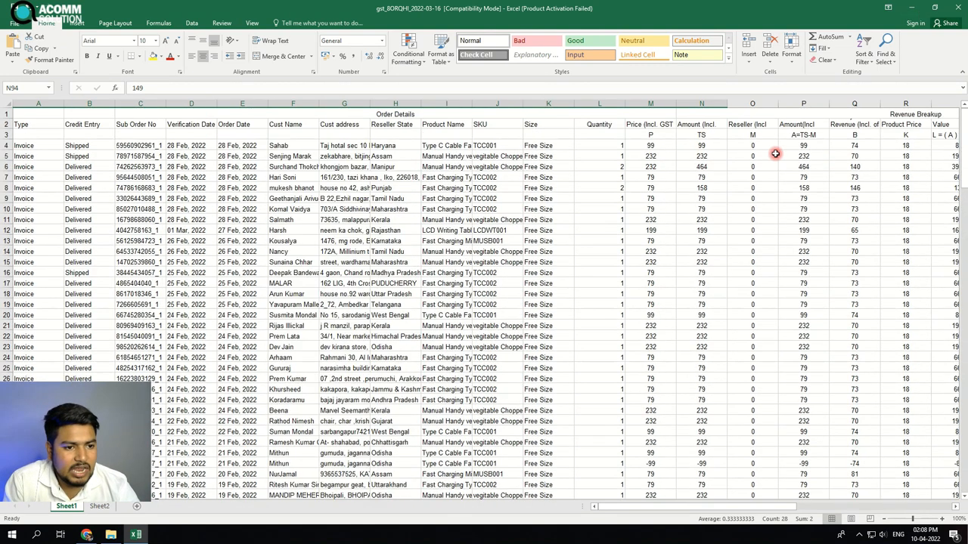
{"action": "left_click", "coordinate": [908, 147]}
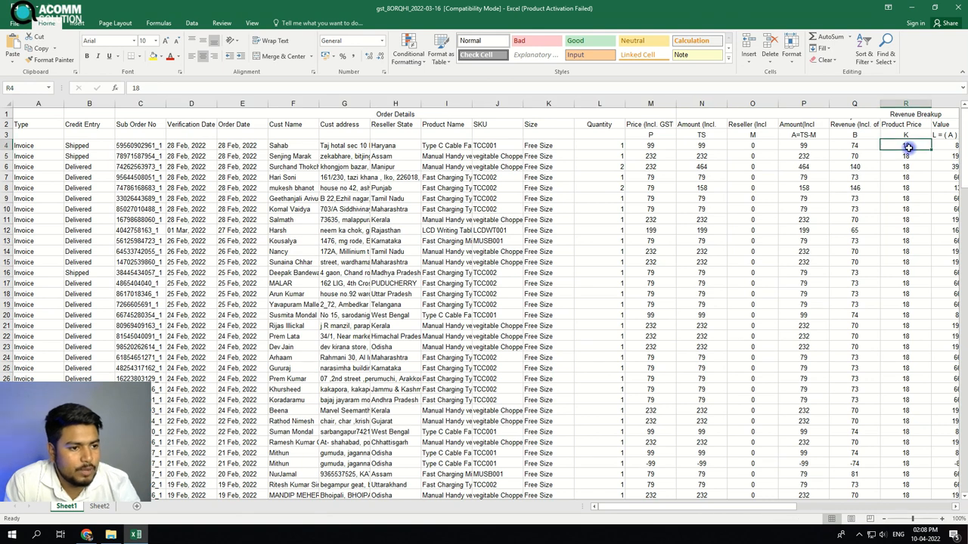
{"action": "key", "text": "Right"}
{"action": "scroll", "coordinate": [909, 147], "scroll_direction": "right", "scroll_amount": 2}
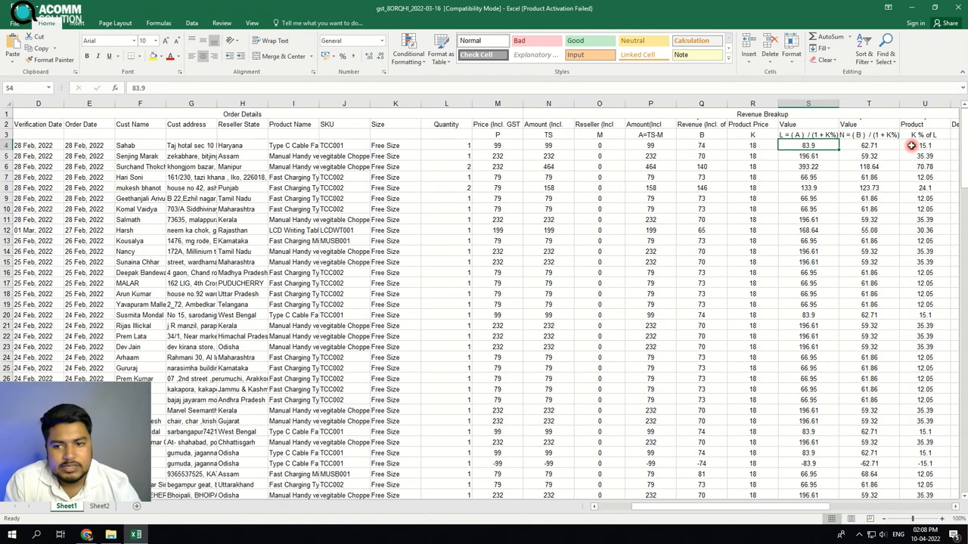
{"action": "double_click", "coordinate": [6, 129]}
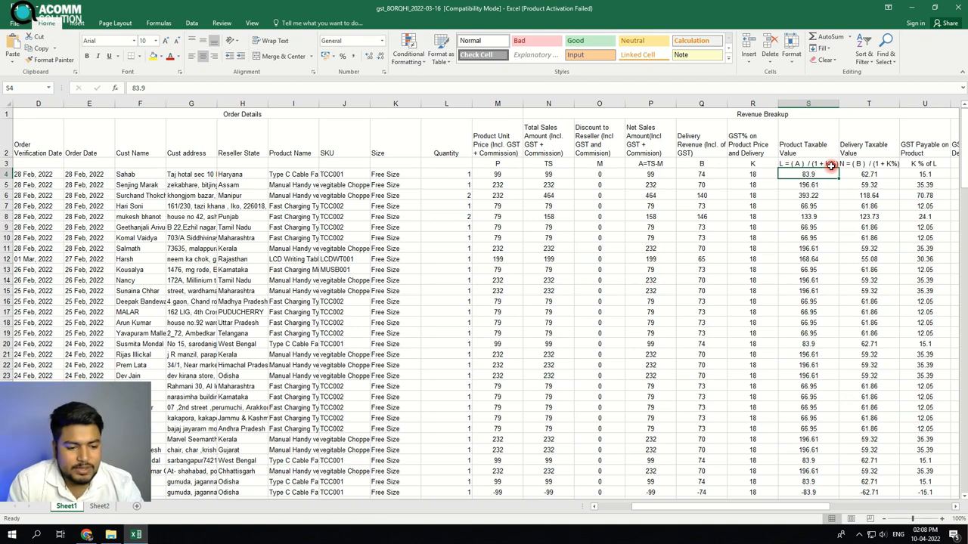
{"action": "key", "text": "ctrl+shift+Down"}
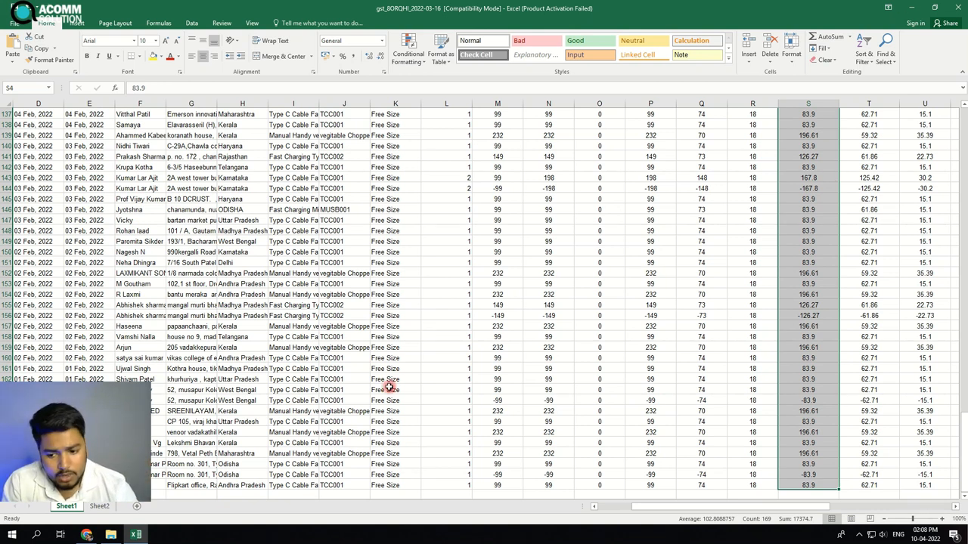
Switch to the demo ptoro.pdf in the browser and review the state-wise taxable value summary and its grand total
{"action": "left_click", "coordinate": [110, 535]}
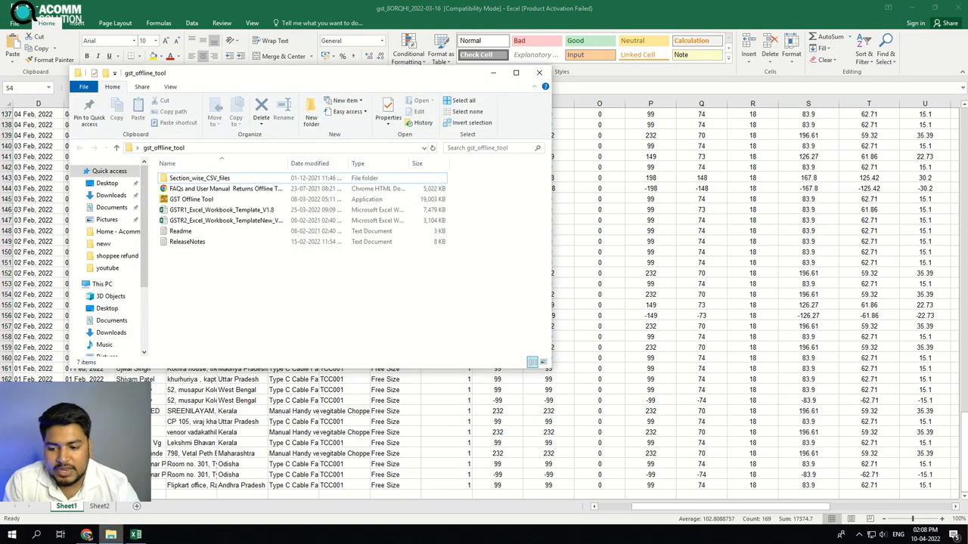
{"action": "left_click", "coordinate": [87, 536]}
{"action": "left_click", "coordinate": [219, 7]}
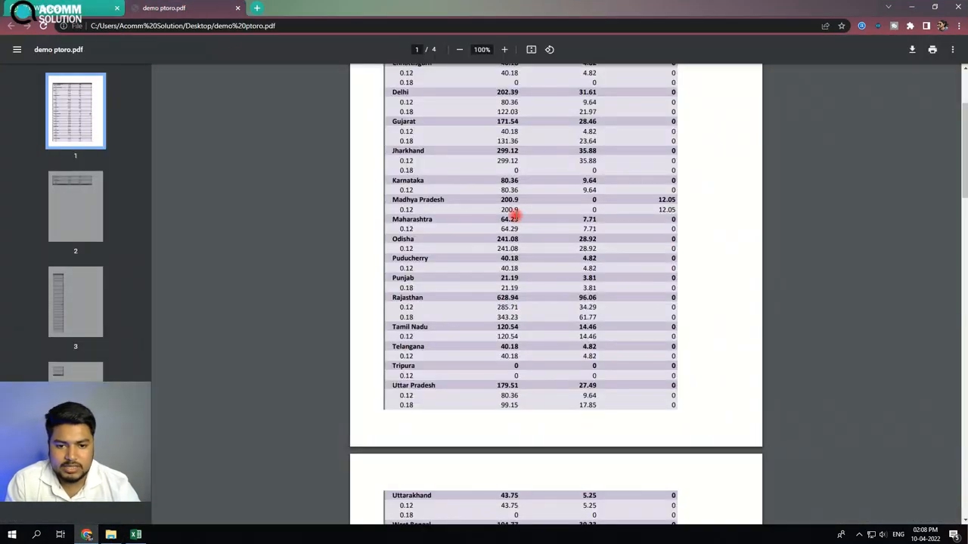
{"action": "scroll", "coordinate": [522, 217], "scroll_direction": "up", "scroll_amount": 3}
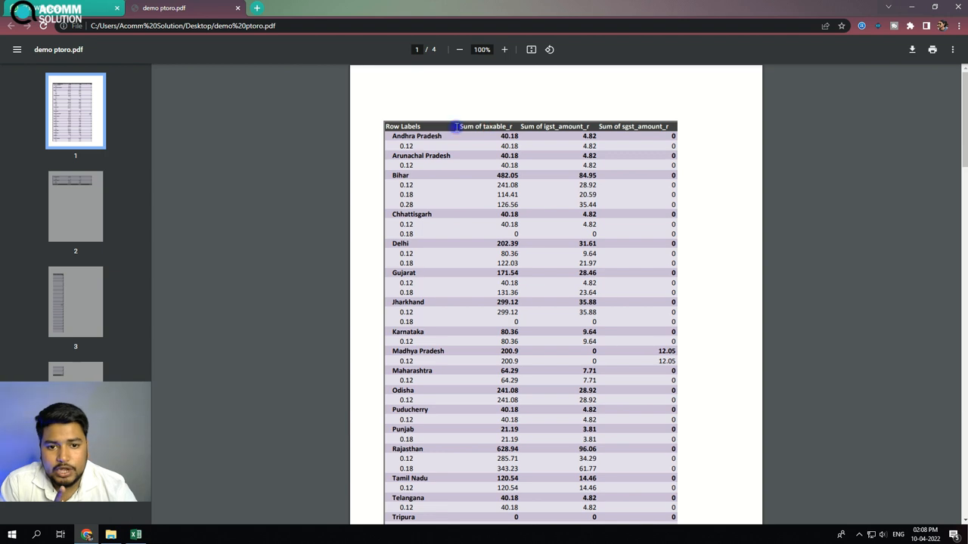
{"action": "left_click_drag", "start_coordinate": [456, 126], "coordinate": [508, 127]}
{"action": "scroll", "coordinate": [511, 242], "scroll_direction": "down", "scroll_amount": 10}
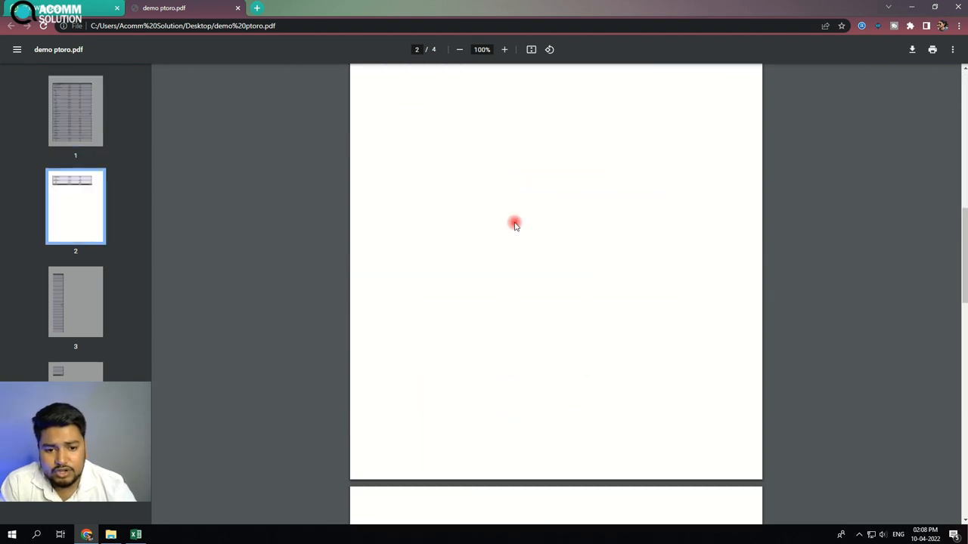
{"action": "scroll", "coordinate": [507, 239], "scroll_direction": "up", "scroll_amount": 2}
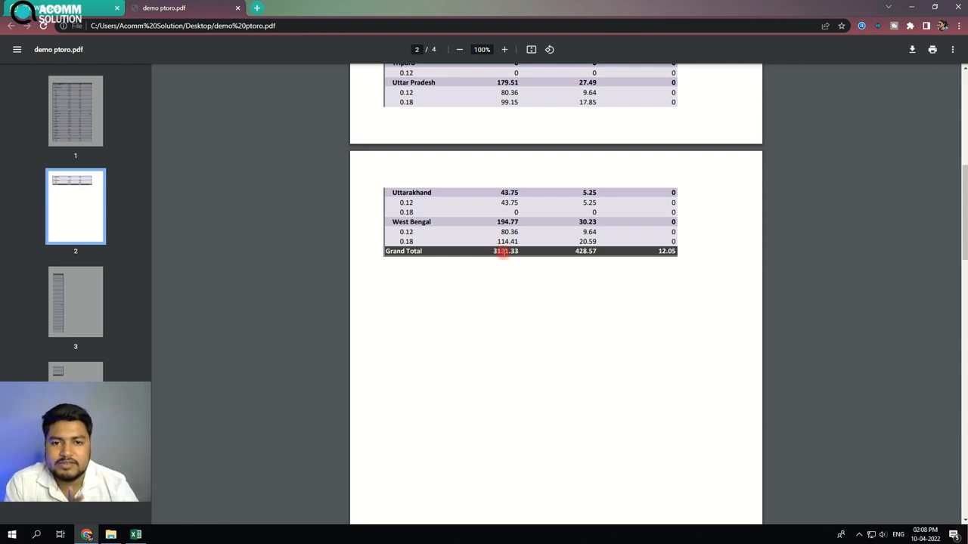
{"action": "scroll", "coordinate": [496, 246], "scroll_direction": "up", "scroll_amount": 10}
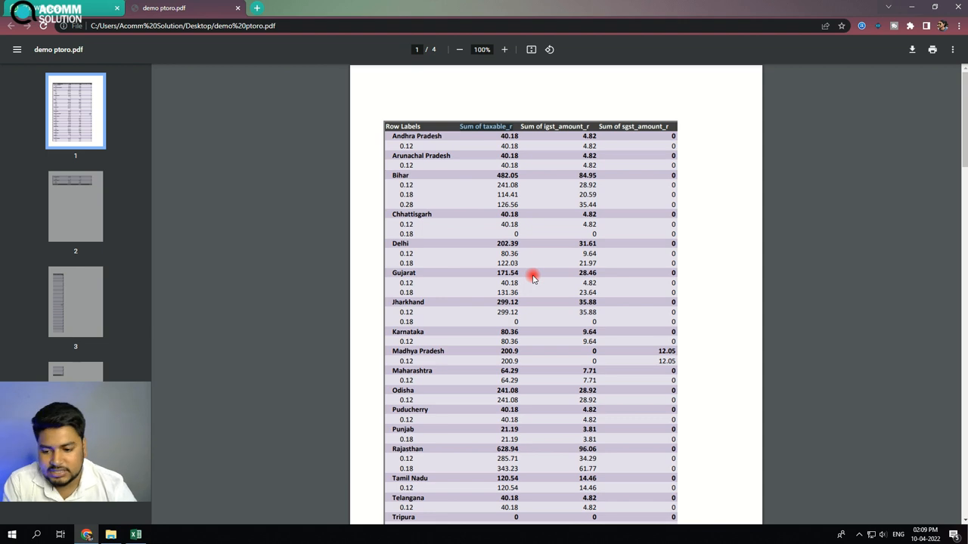
Return to Excel and switch back to Sheet2
{"action": "left_click", "coordinate": [136, 534]}
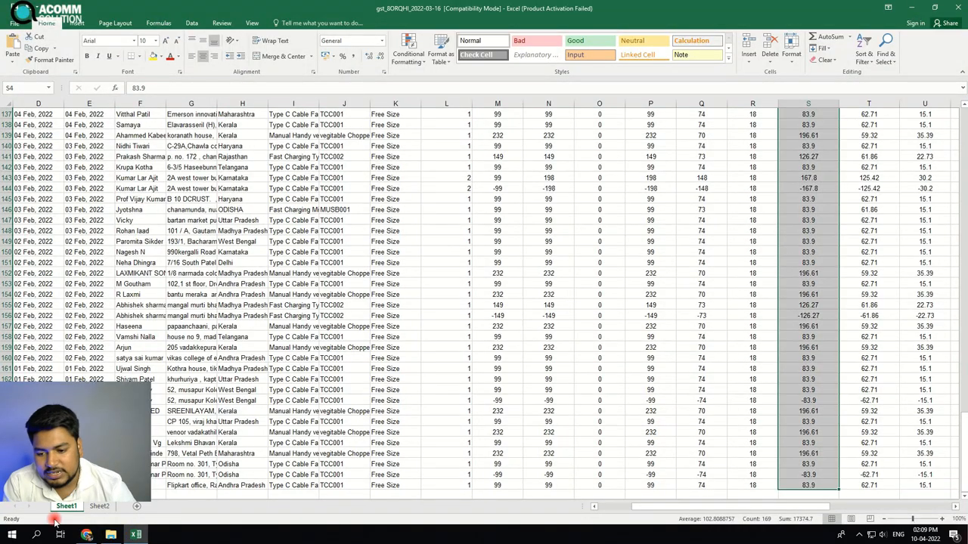
{"action": "left_click", "coordinate": [98, 507]}
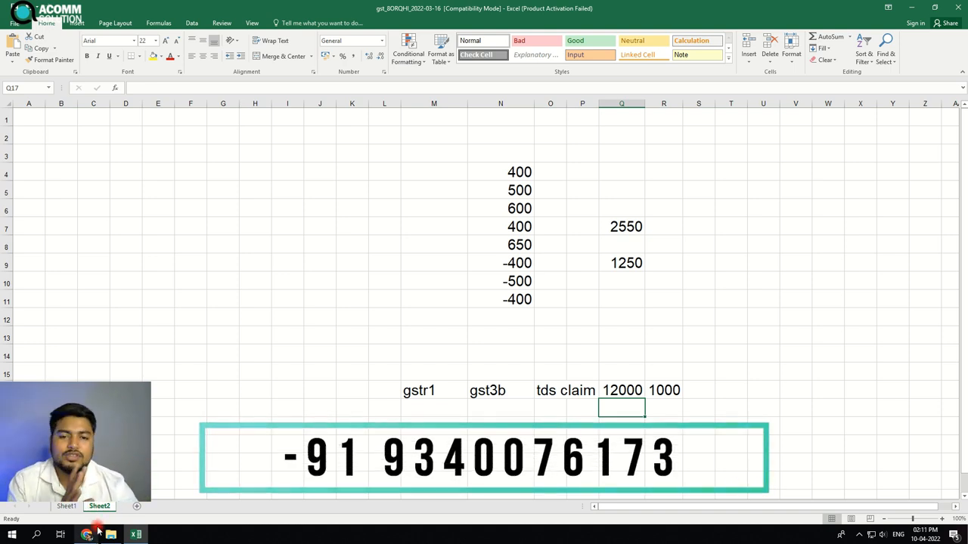
{"action": "mouse_move", "coordinate": [94, 537]}
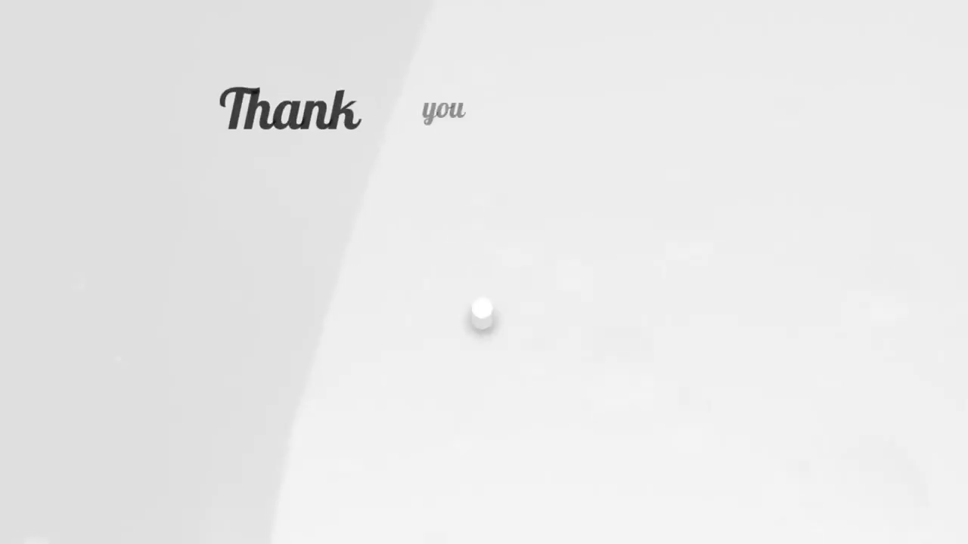